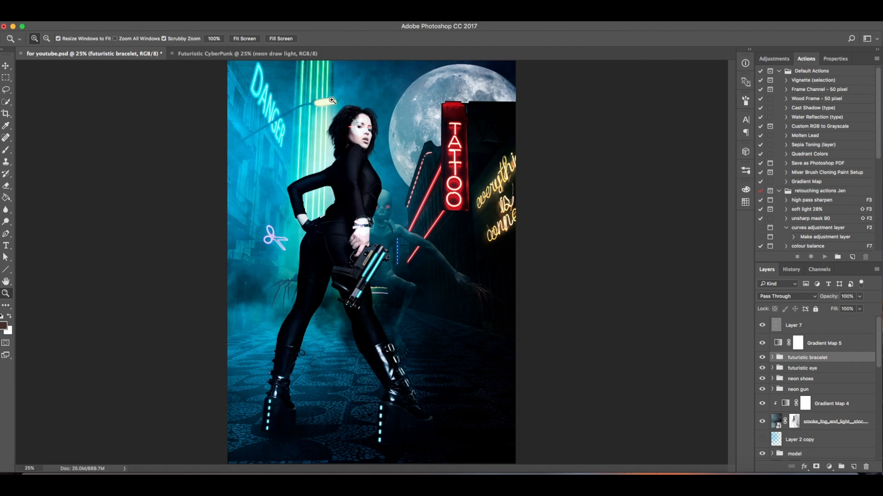
- In the Futuristic CyberPunk document, create a group named "light bulb" above the tattoo neon layer with one empty new layer inside
left_click(263, 54)
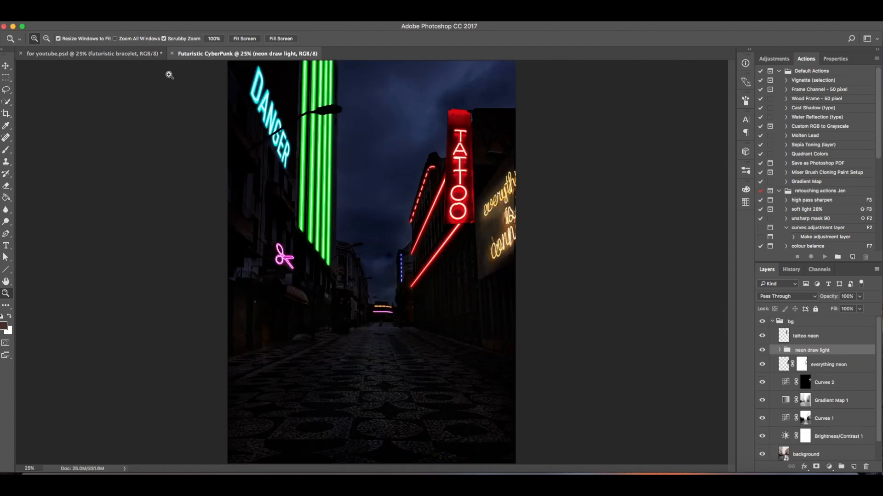
mouse_move(330, 100)
left_mouse_down()
mouse_move(353, 101)
mouse_move(325, 101)
left_mouse_up()
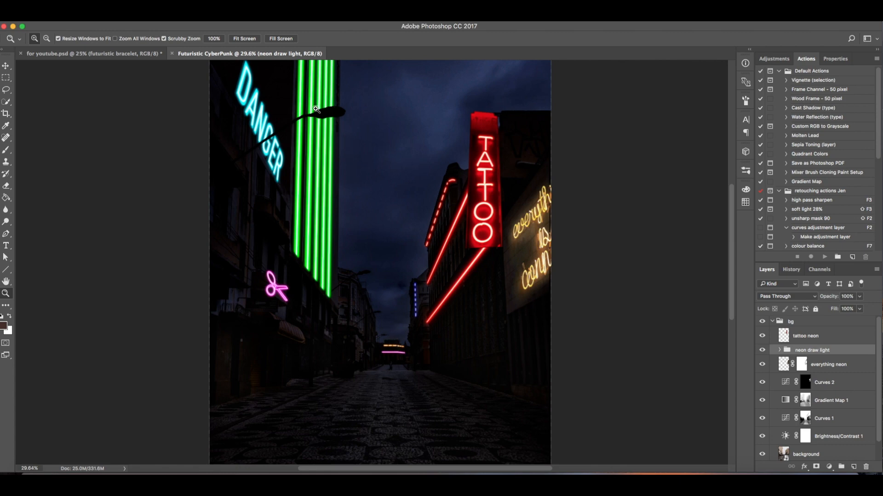
left_click_drag(310, 107, 396, 121)
left_click(804, 339)
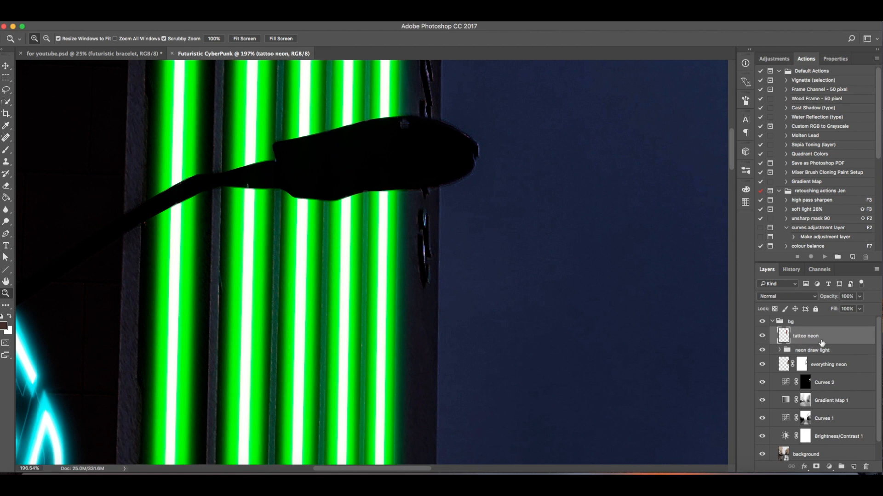
key("ctrl+g")
double_click(804, 333)
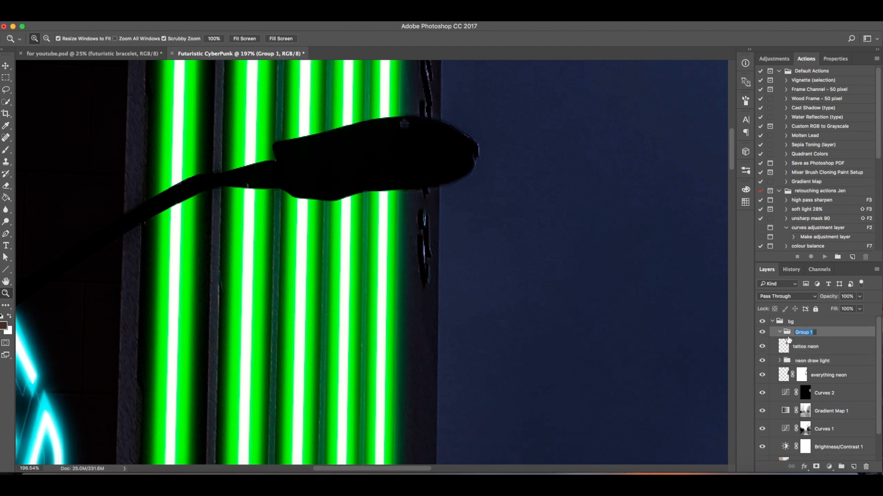
key("BackSpace")
key("Return")
left_click(853, 466)
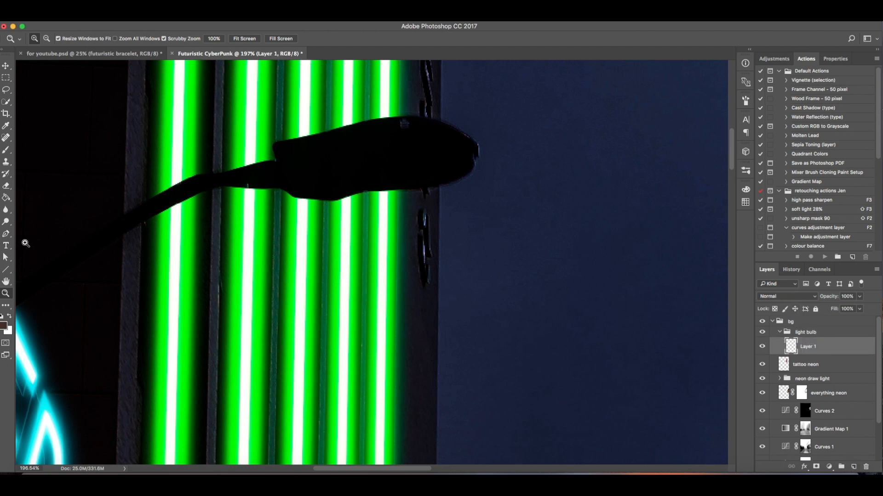
- Set the Pen tool to Shape mode with the orange fill colour fa7306
left_click(6, 235)
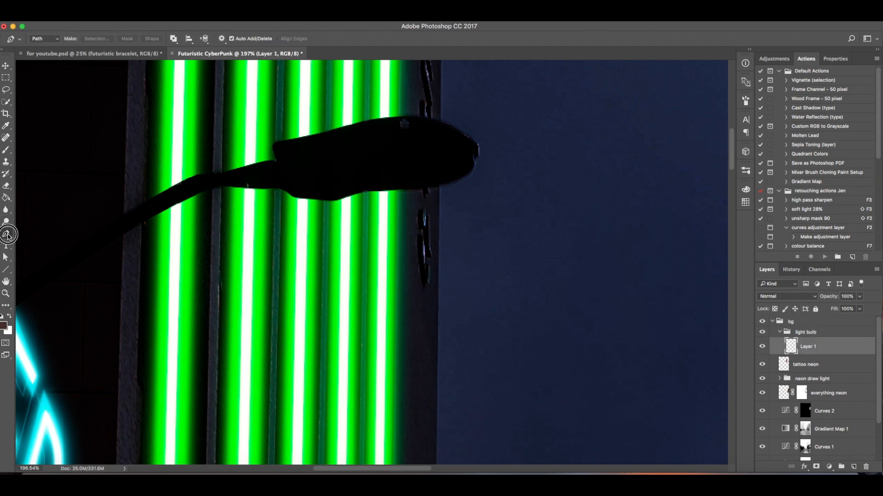
left_click(56, 39)
left_click(46, 32)
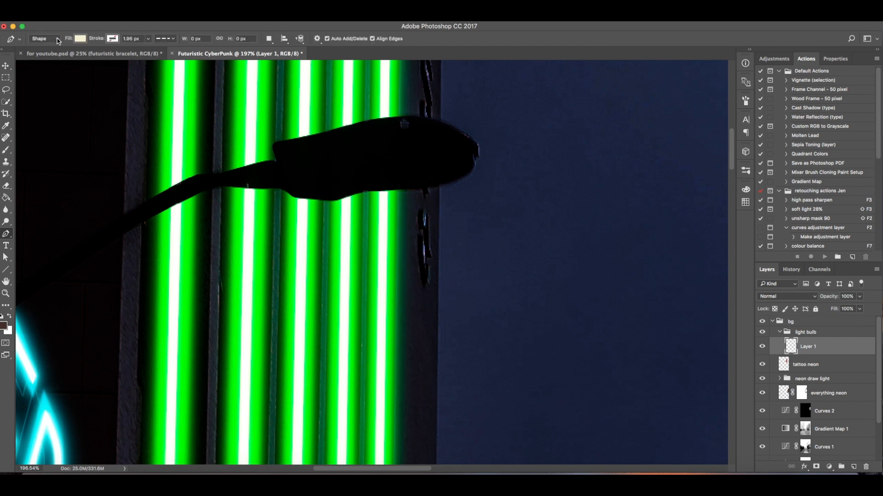
left_click(81, 39)
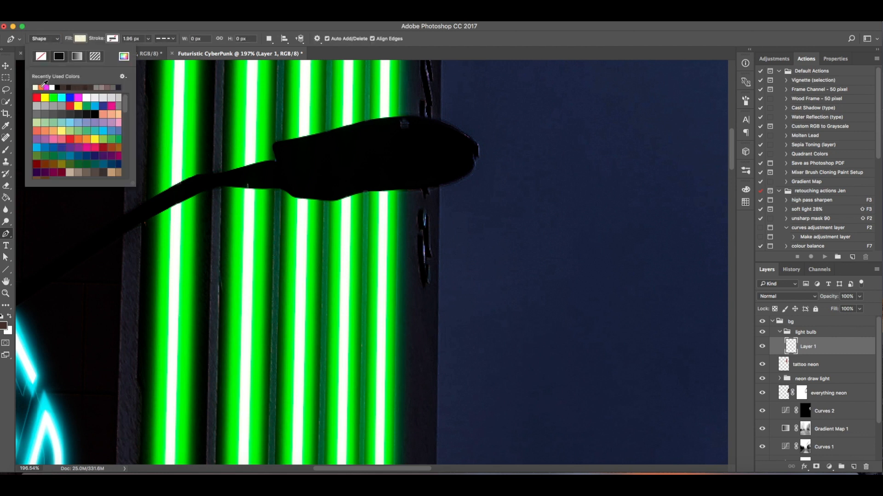
left_click(42, 85)
left_click(124, 57)
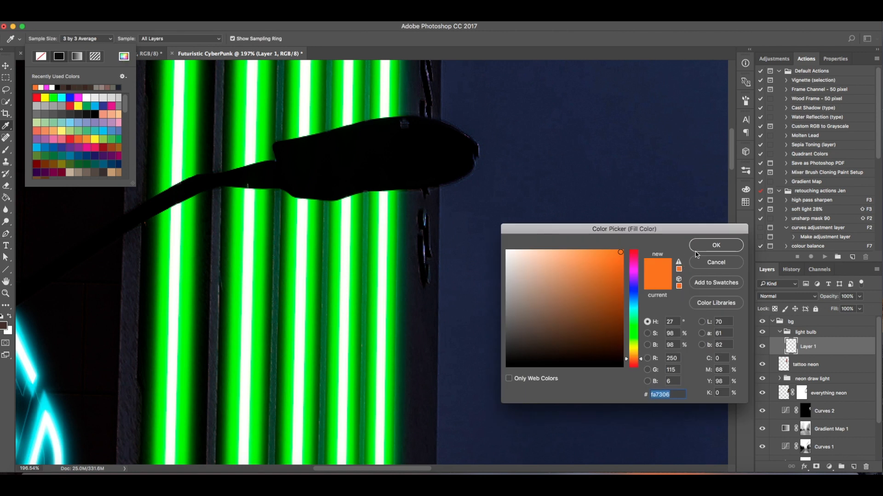
left_click(703, 246)
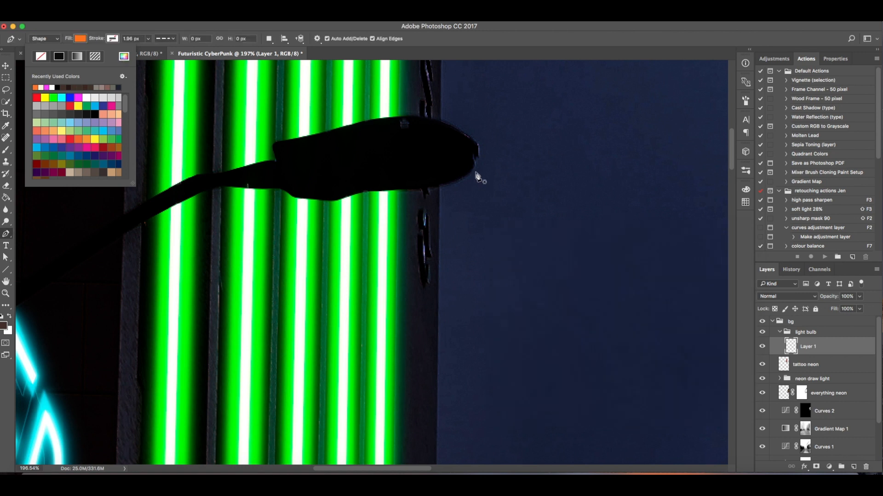
- Trace the upper edge of the street lamp head with curved Pen points, from the arm joint to the rounded tip, about 203 px wide
left_click(285, 160)
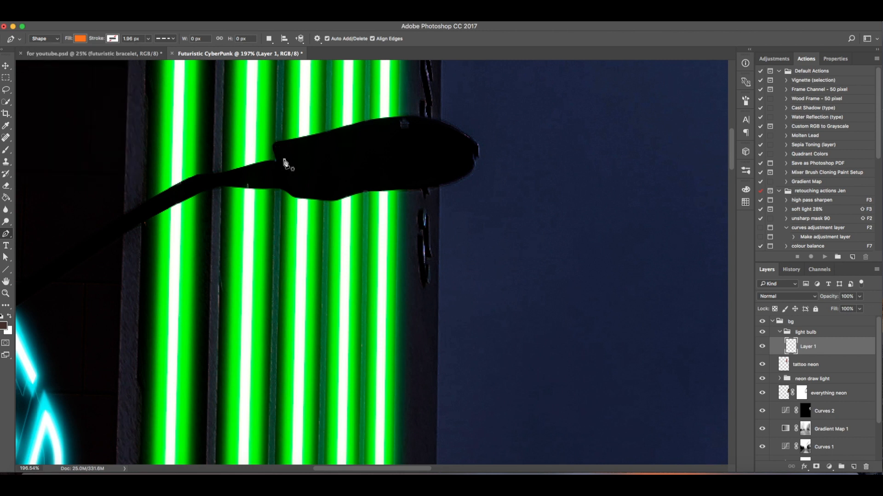
left_click(284, 160)
left_click(347, 138)
left_click_drag(347, 138, 383, 133)
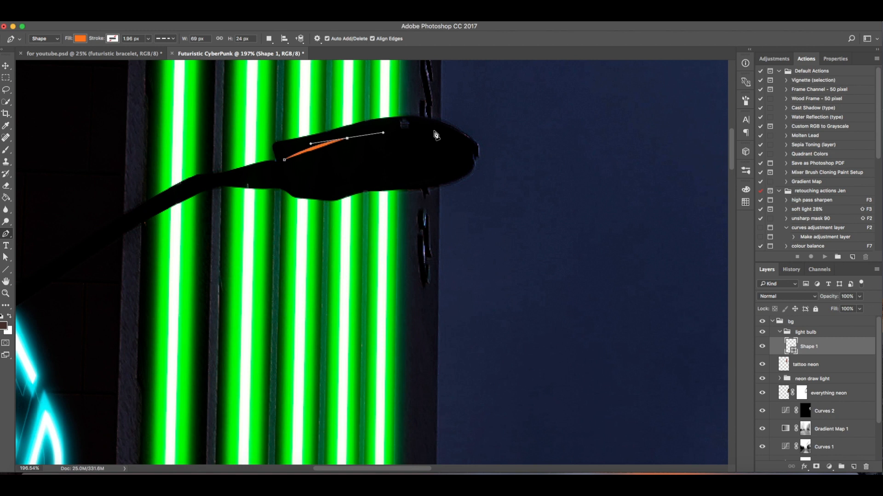
left_click_drag(435, 132, 468, 171)
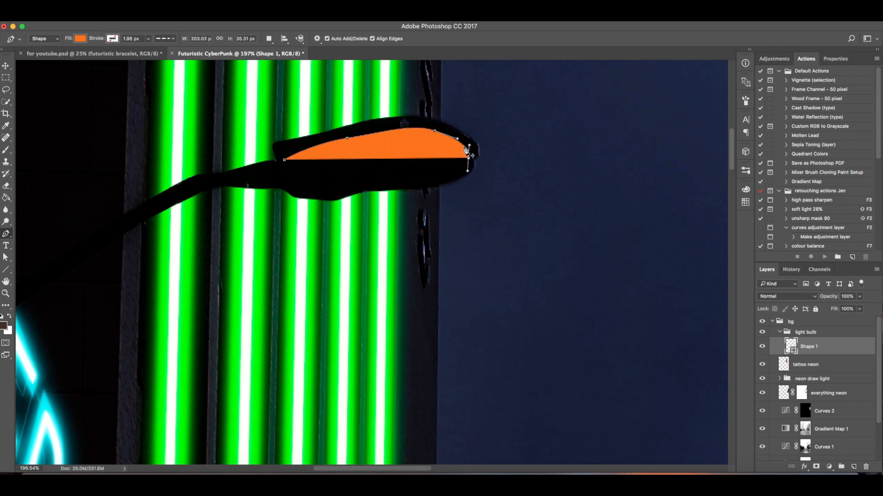
key("alt")
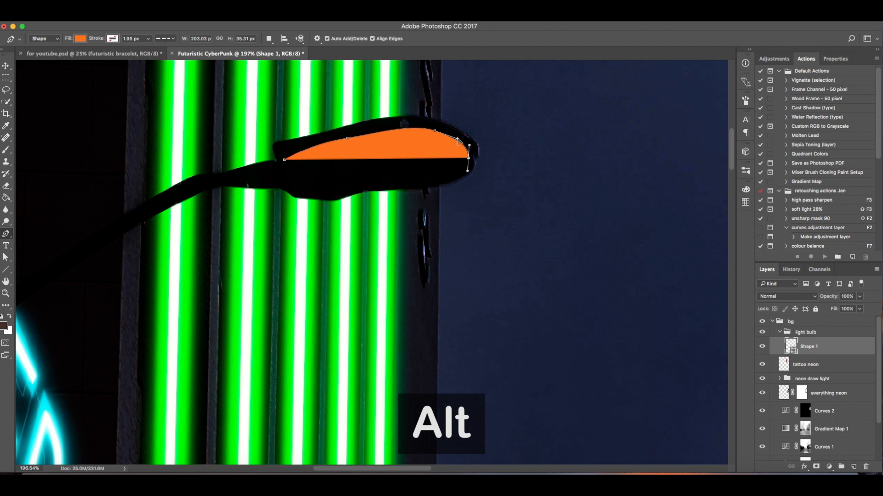
left_click_drag(459, 140, 413, 124)
key("super")
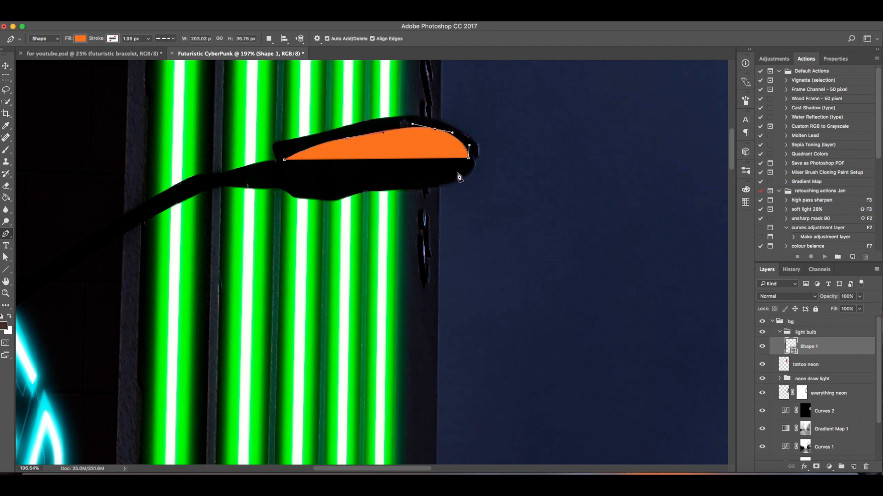
- Complete the orange lamp shape along its lower edge back to the arm joint, making it about 204 by 76 px
left_click_drag(453, 176, 434, 183)
key("super+z")
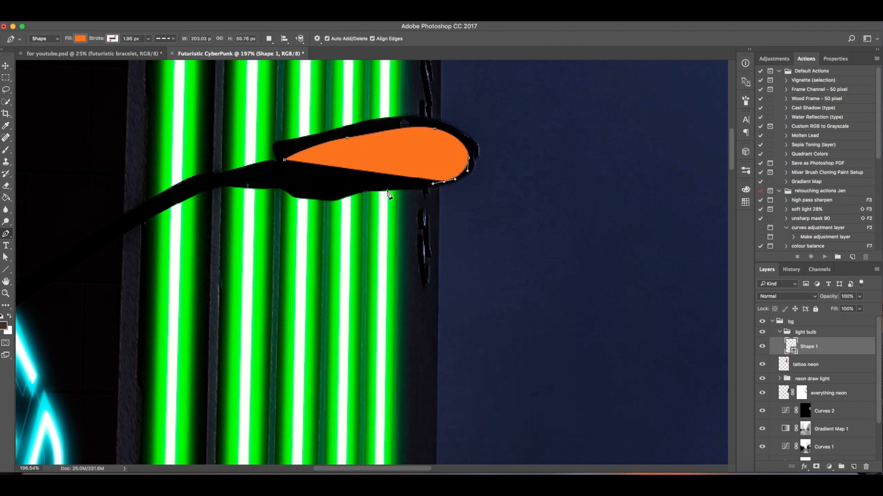
left_click_drag(375, 189, 284, 176)
key("super")
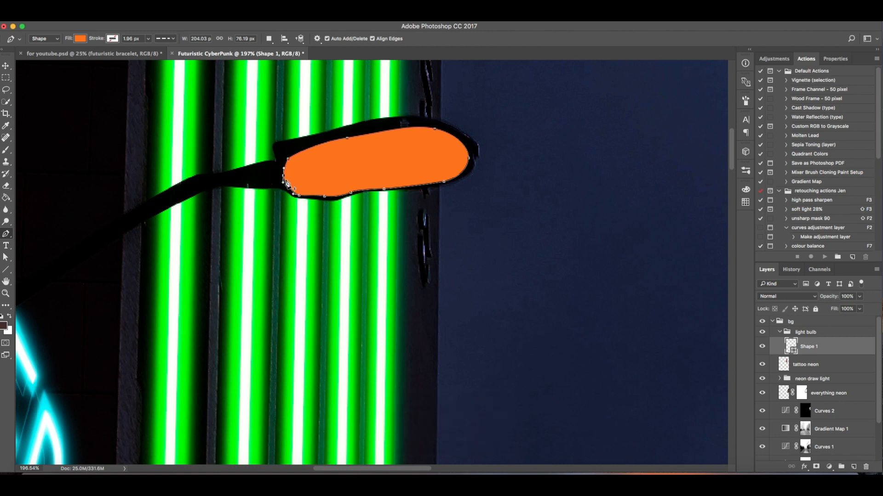
key("alt")
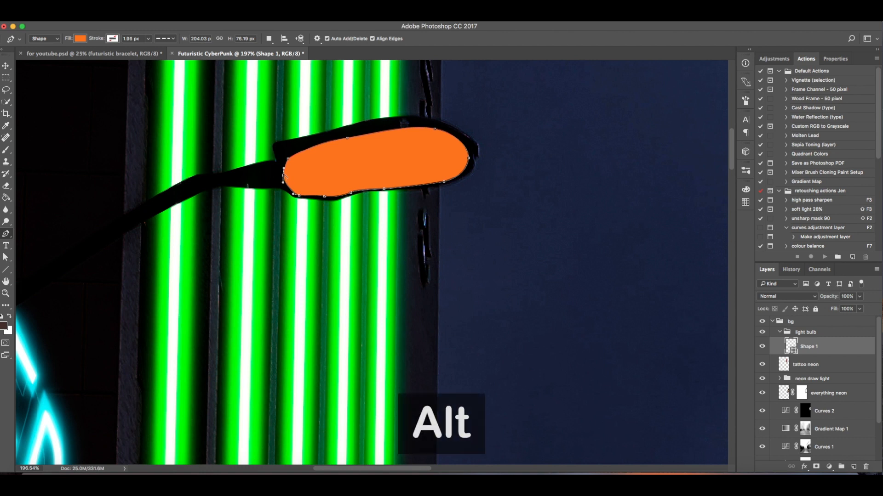
mouse_move(283, 174)
left_mouse_down()
mouse_move(288, 187)
mouse_move(285, 168)
left_mouse_up()
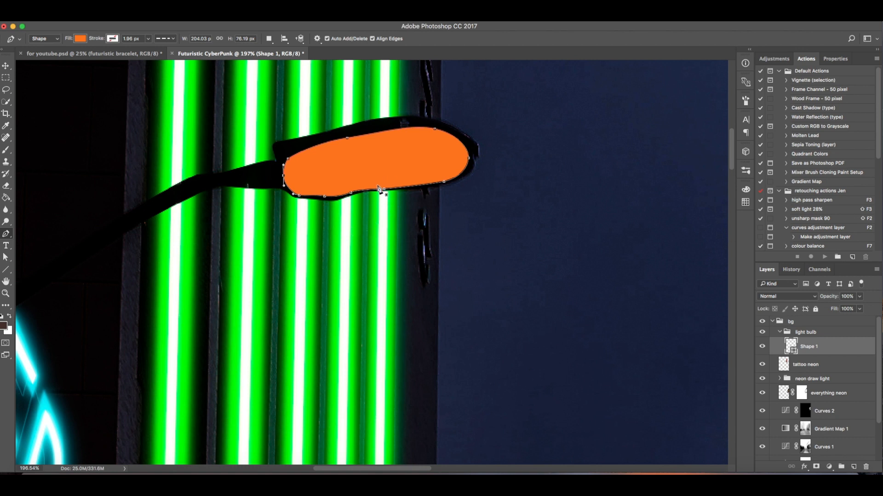
- Duplicate the orange lamp shape layer and fill the copy with the recently used pale yellow
key("l")
left_click_drag(811, 349, 854, 467)
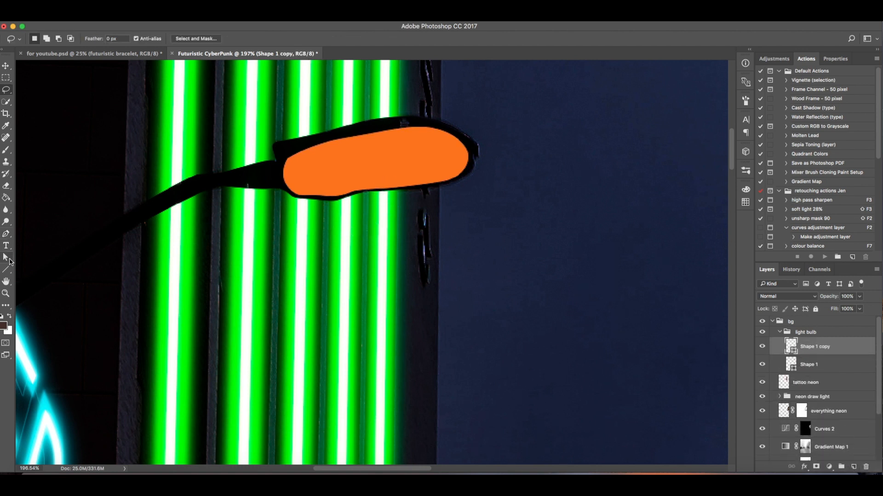
left_click(6, 234)
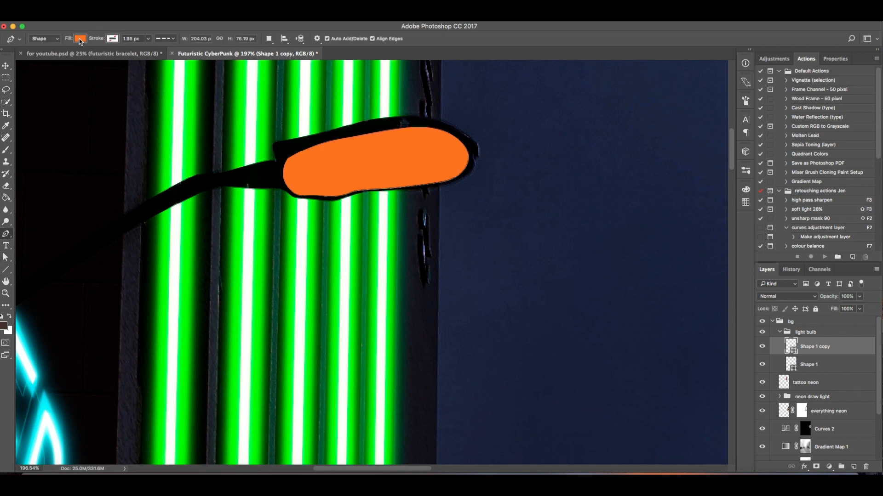
left_click(80, 39)
left_click(41, 86)
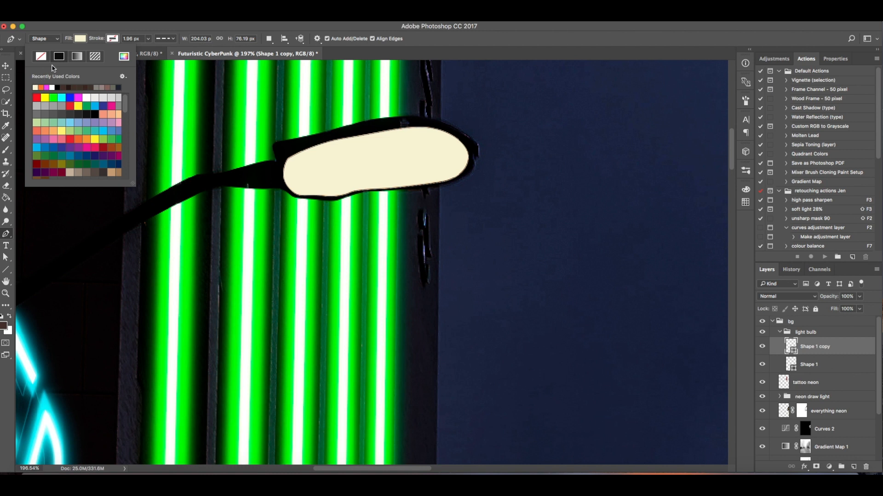
left_click(80, 38)
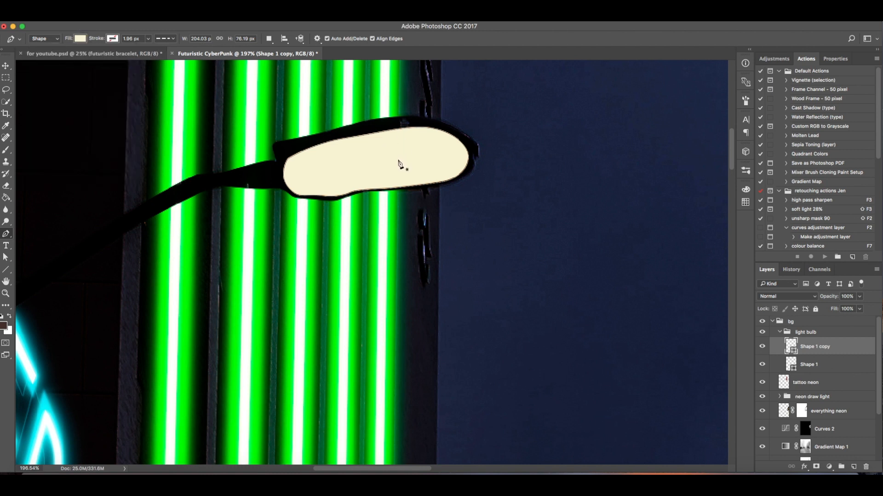
- Scale the pale yellow lamp shape to about 91% and centre it so an even orange rim surrounds it
key("v")
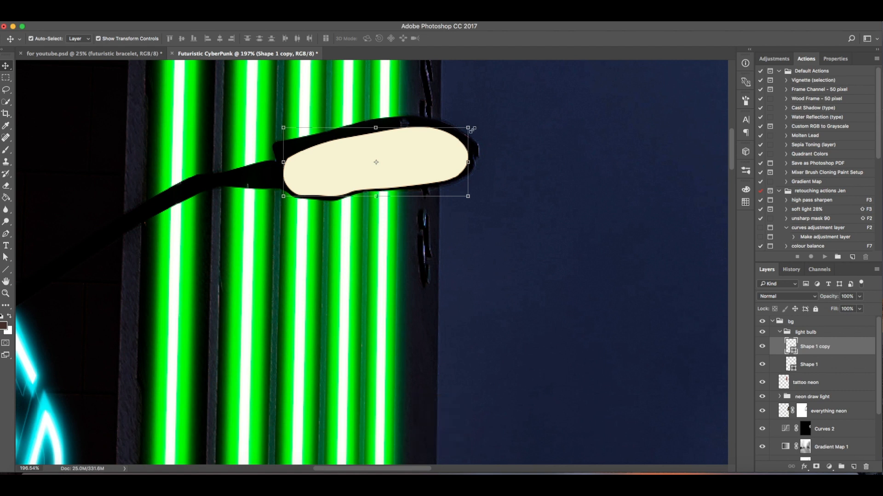
left_click_drag(472, 130, 453, 135)
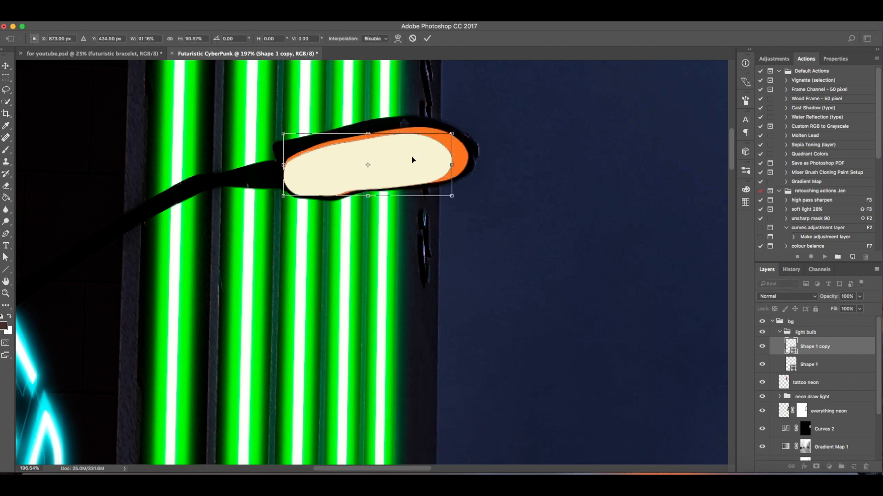
left_click_drag(412, 159, 422, 157)
left_click(427, 39)
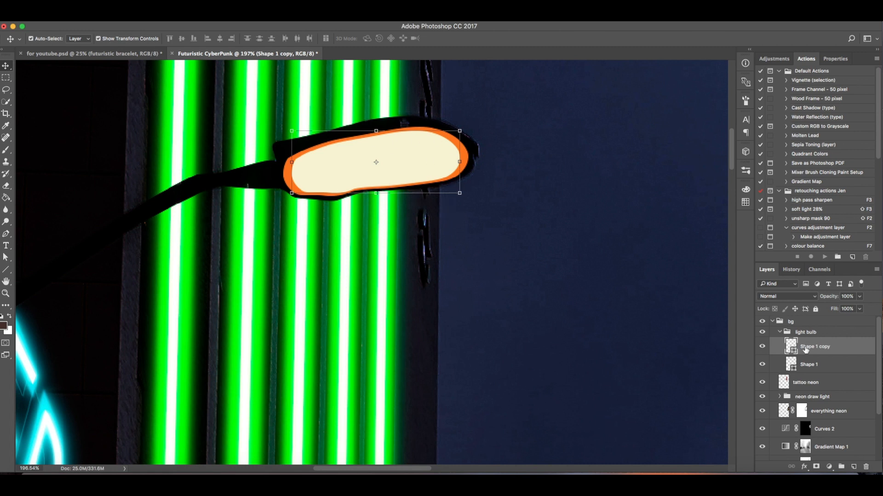
- Rename the orange shape layer "orange light" and the pale yellow shape layer "yellow light"
double_click(812, 370)
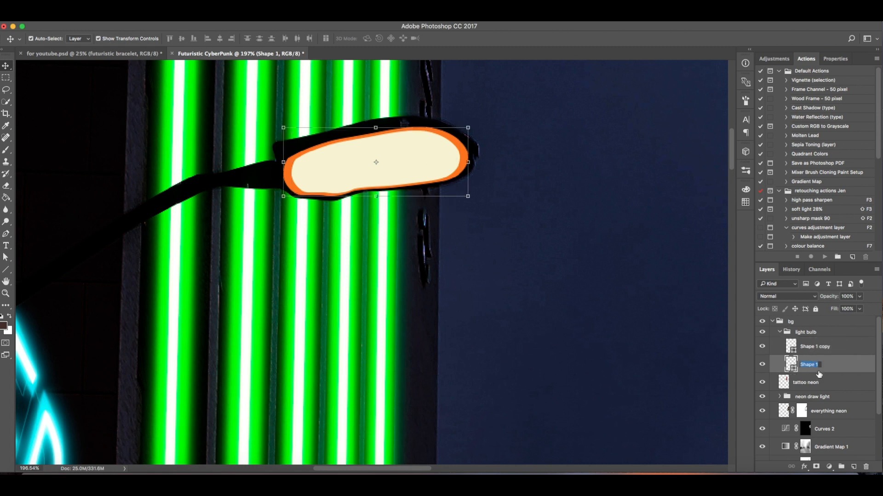
type("orange light")
key("Return")
double_click(806, 348)
type("ay")
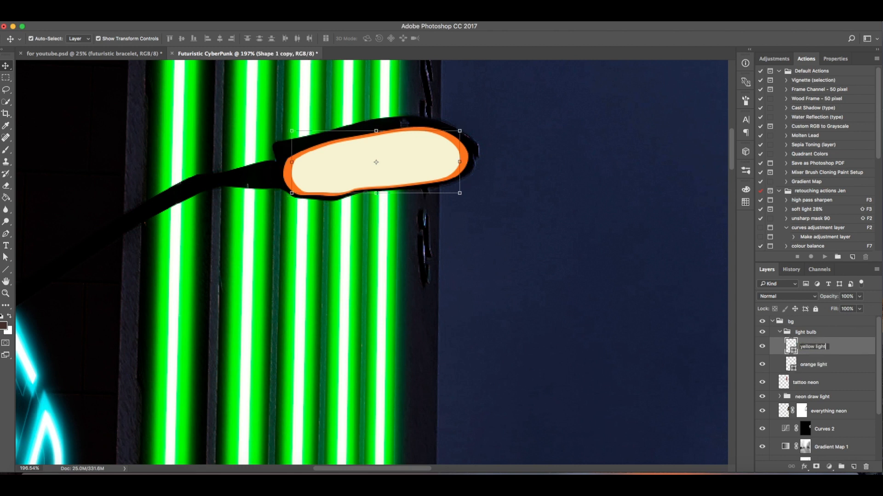
key("Return")
- Duplicate the orange light layer twice, keeping both copies beneath the yellow light layer
left_click(815, 368)
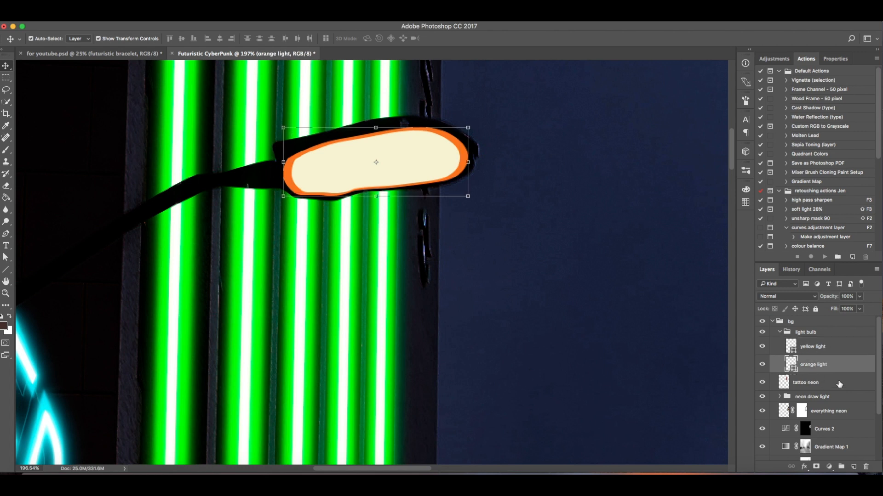
key("super+j")
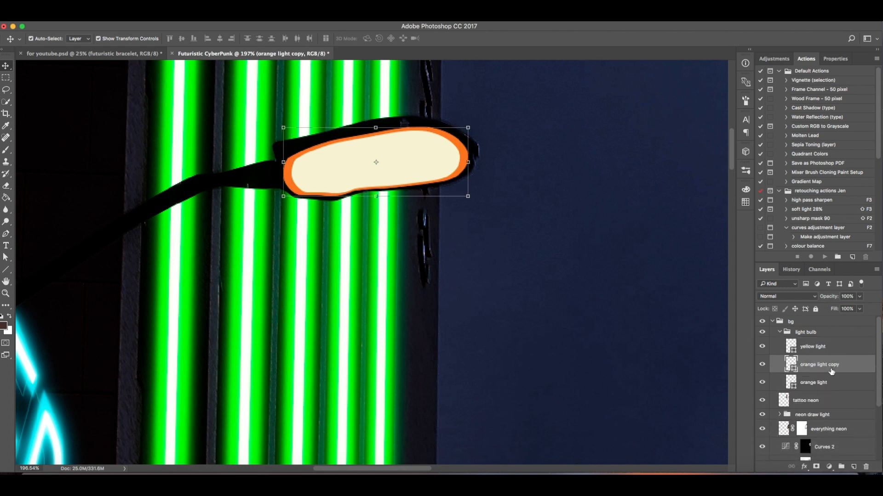
left_click_drag(829, 367, 854, 466)
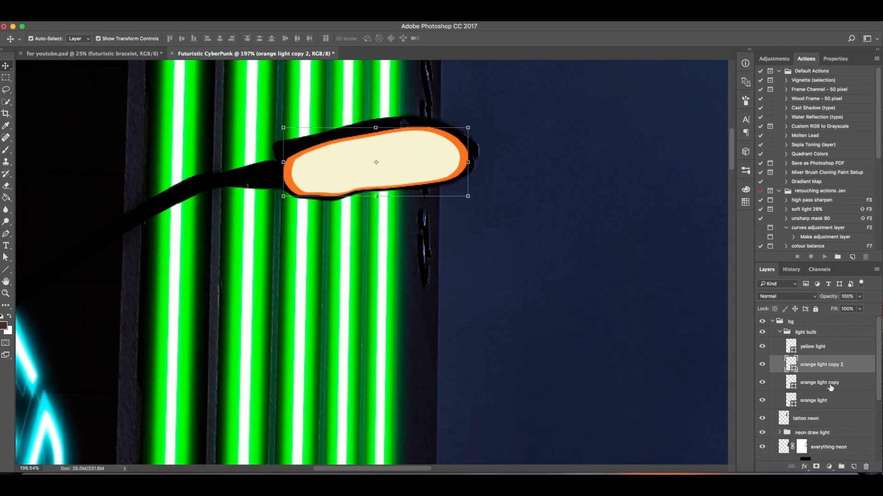
- Set the blend mode of the orange light and orange light copy layers to Screen
left_click(827, 401)
left_click(795, 298)
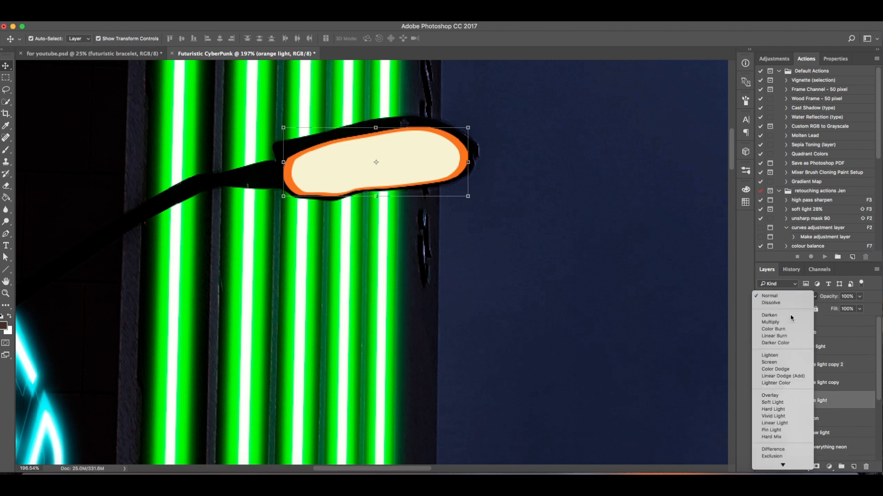
left_click(788, 363)
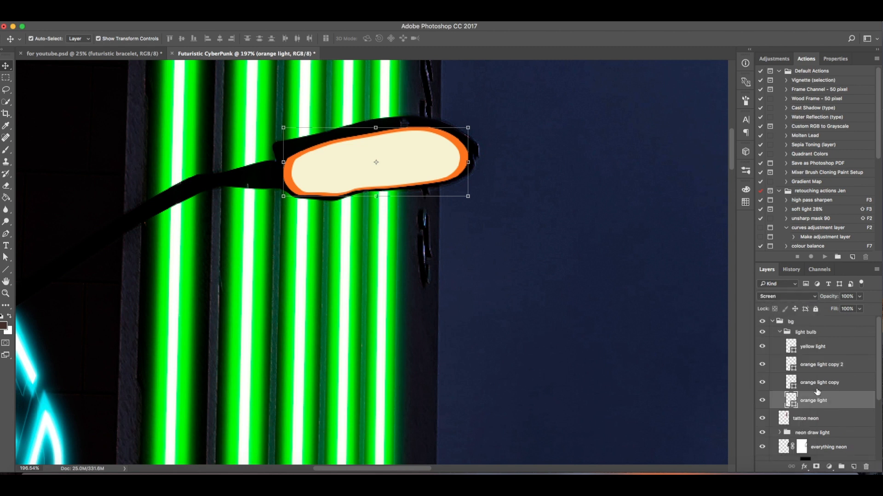
left_click(815, 384)
left_click(794, 298)
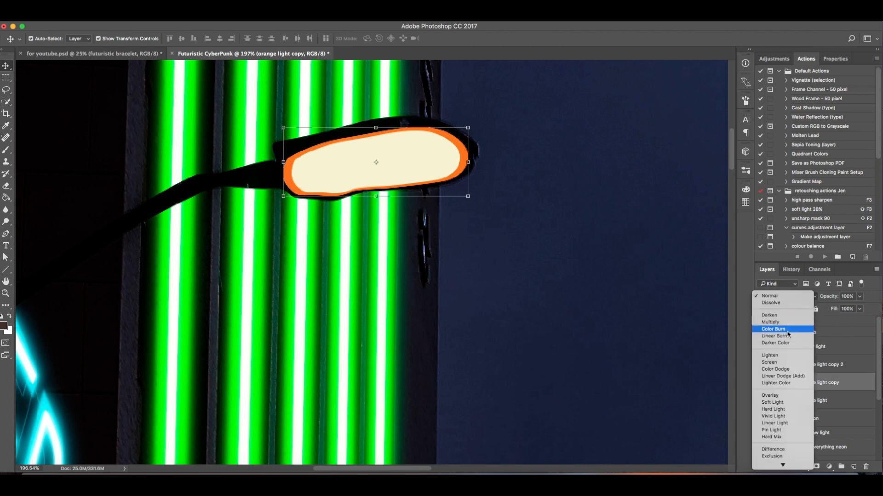
left_click(779, 363)
- Set the blend mode of the orange light copy 2 layer to Linear Dodge (Add)
left_click(827, 365)
left_click(788, 296)
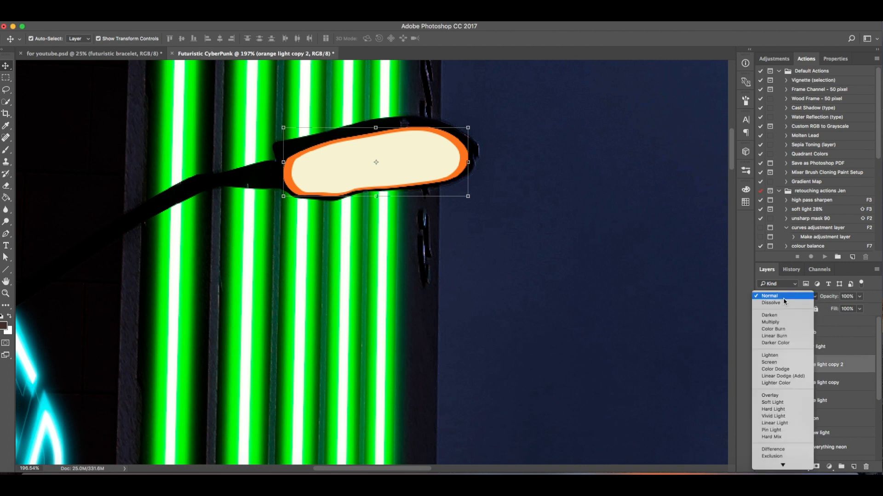
left_click(783, 376)
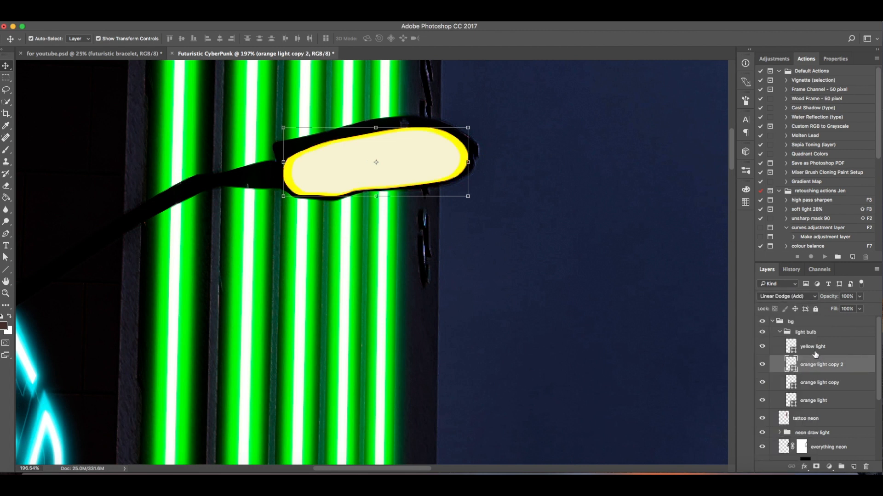
- Duplicate the yellow light layer, setting the original's blend mode to Screen and the copy's to Linear Dodge (Add)
left_click(815, 349)
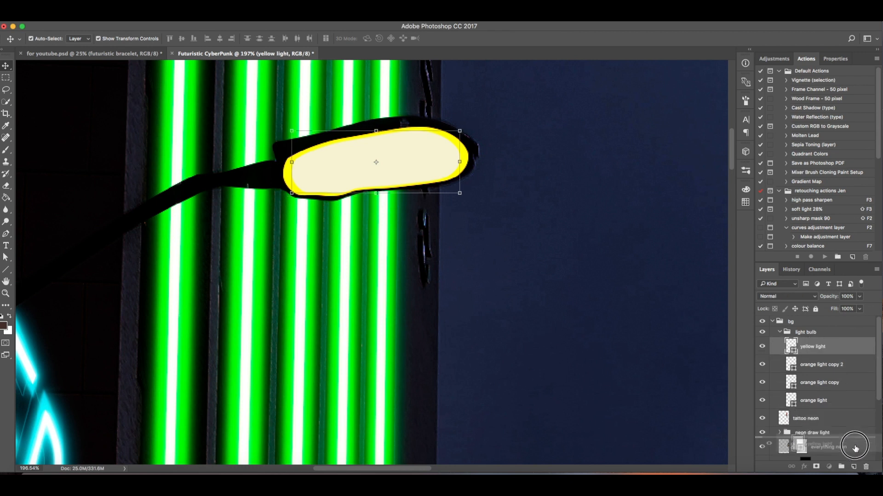
key("super+j")
left_click(812, 363)
left_click(788, 298)
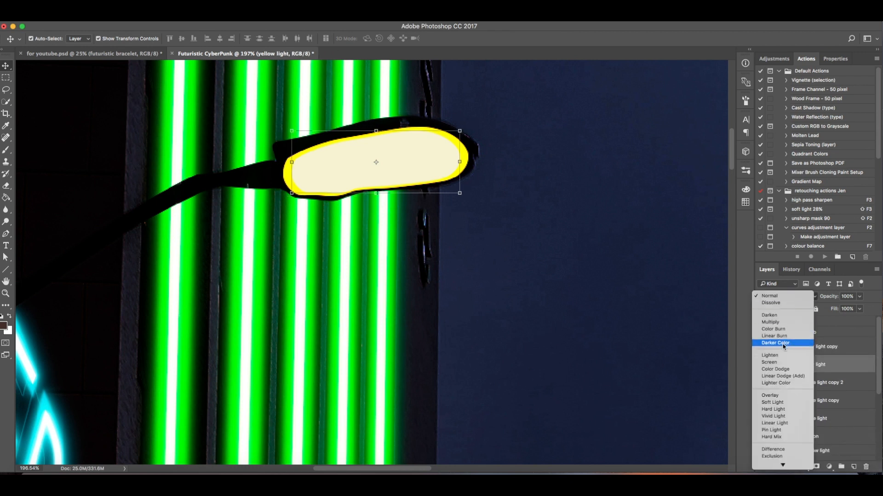
left_click(809, 345)
left_click(789, 298)
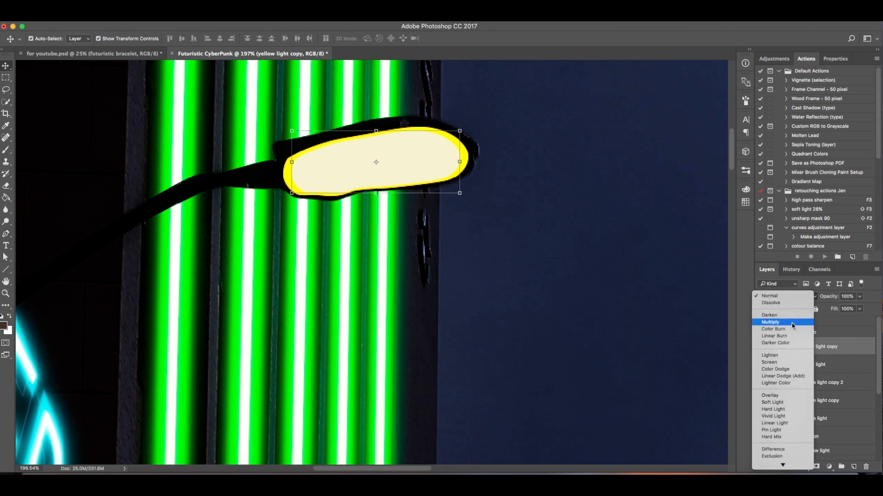
left_click(823, 382)
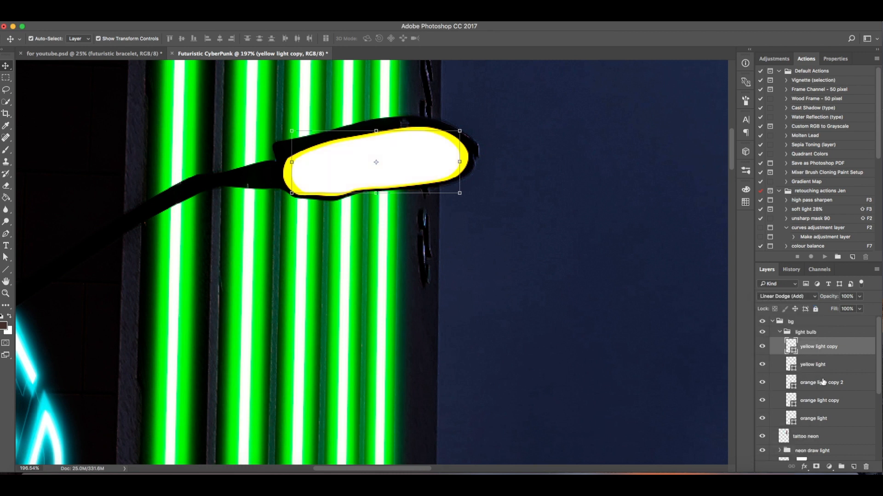
- Rasterize the orange light layer and apply a Gaussian Blur with a 10-pixel radius to it
left_click(823, 420)
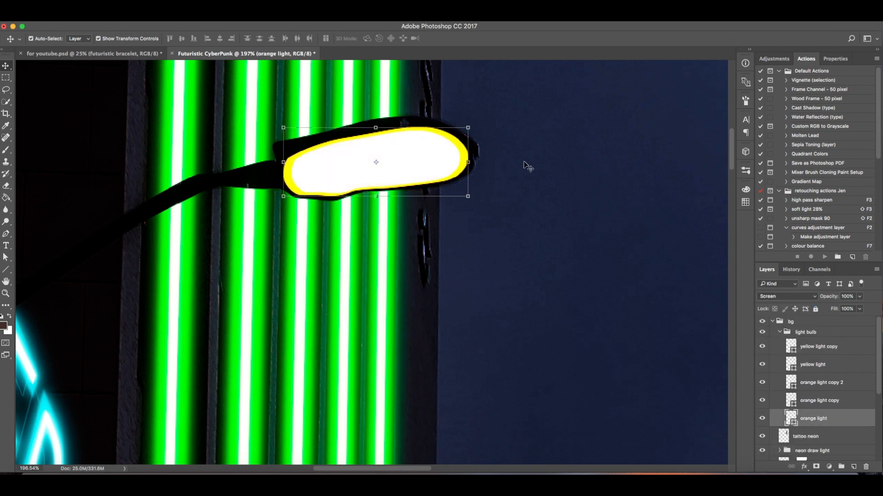
left_click(228, 16)
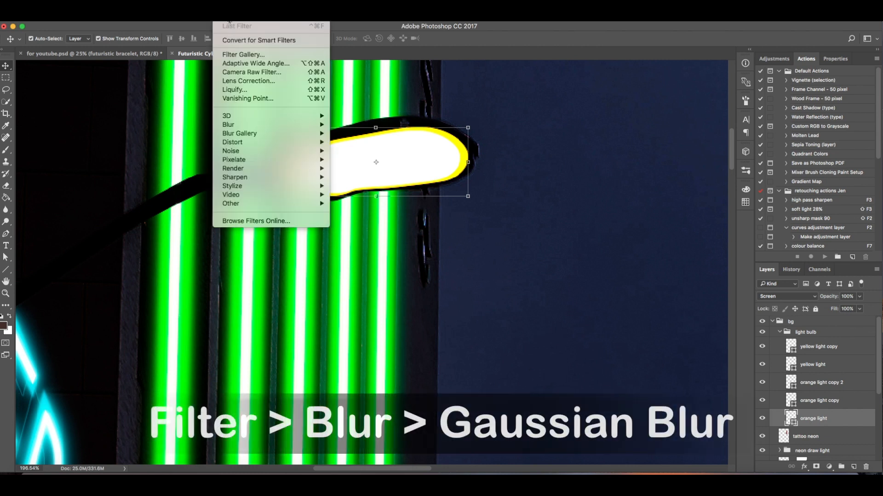
mouse_move(275, 126)
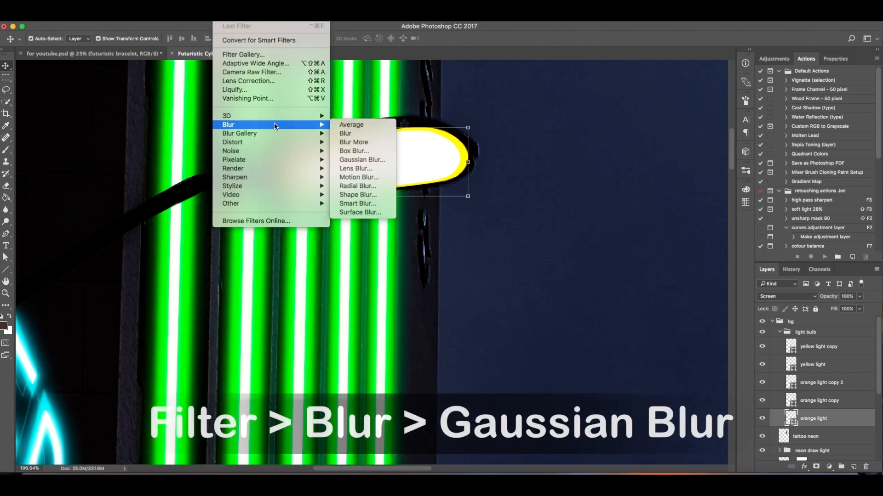
left_click(363, 159)
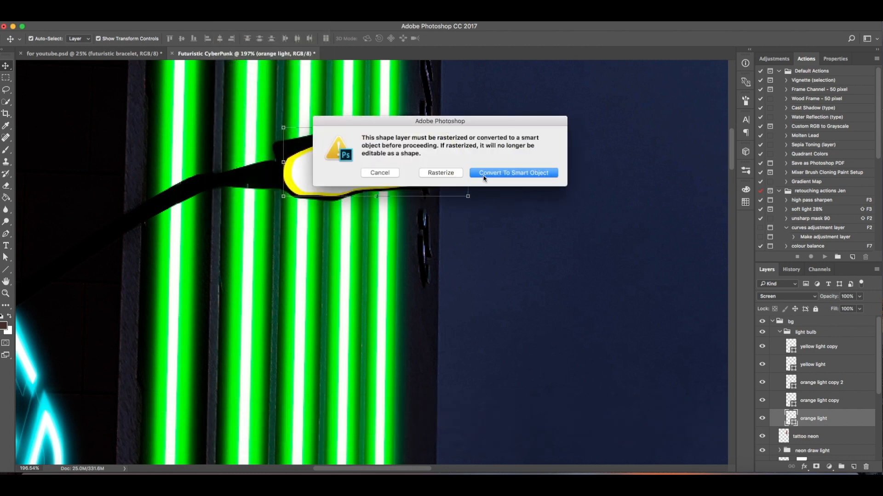
left_click(451, 173)
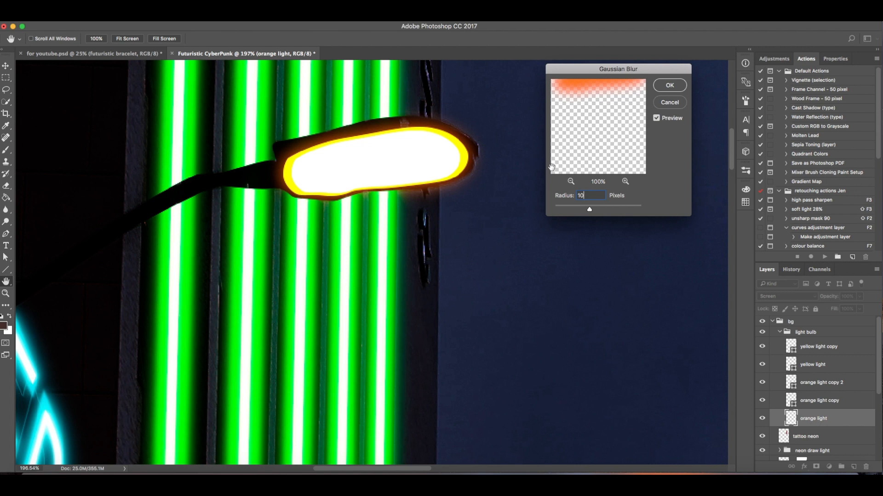
left_click(670, 86)
key("v")
- Rasterize the four remaining lamp shape layers together, from yellow light copy down to orange light copy
left_click(821, 350)
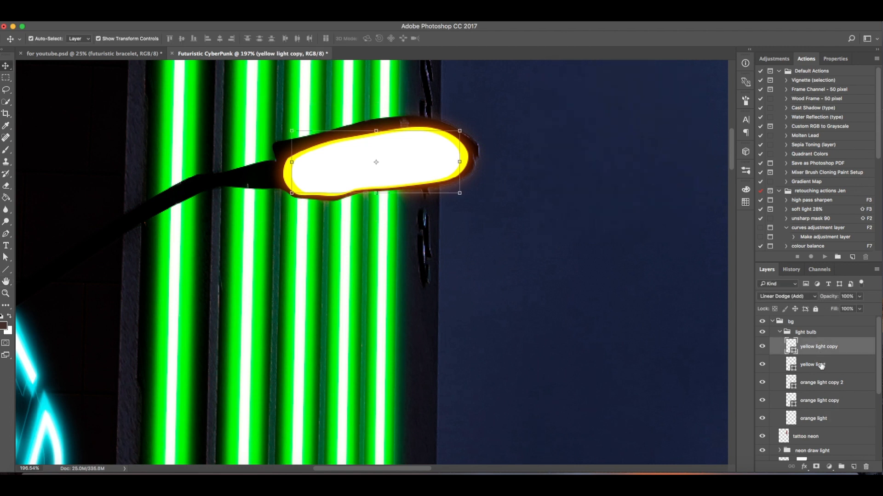
left_click(817, 404, "shift")
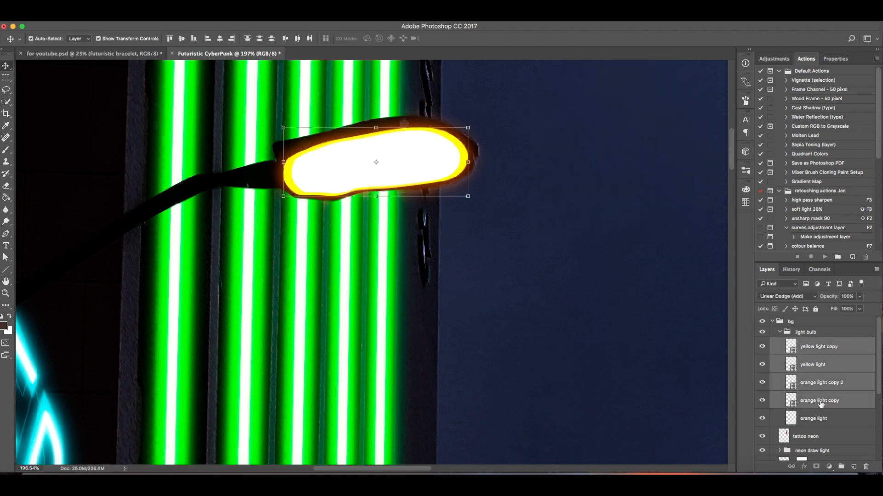
right_click(817, 367)
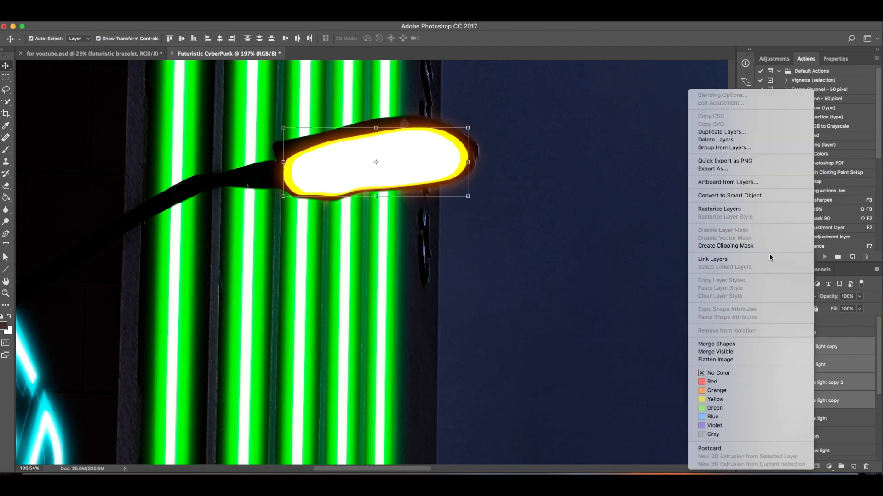
left_click(764, 214)
- Apply a Gaussian Blur with a 5-pixel radius to the orange light copy layer
left_click(811, 403)
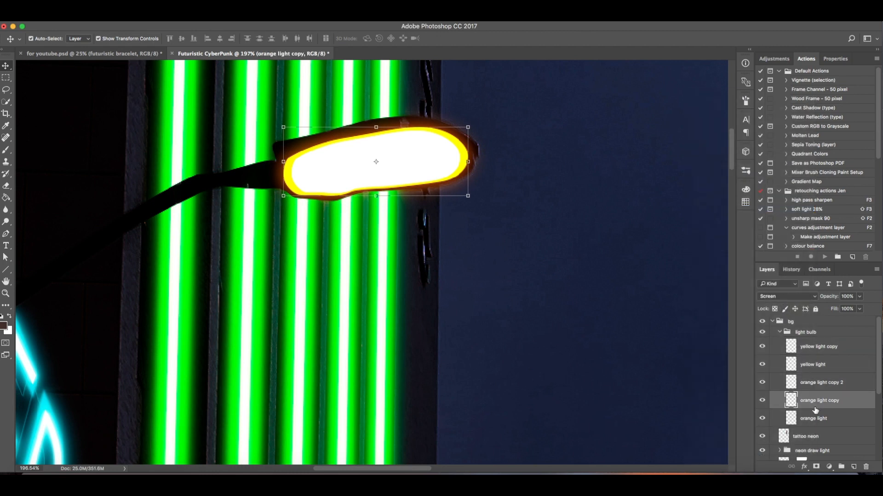
left_click(226, 21)
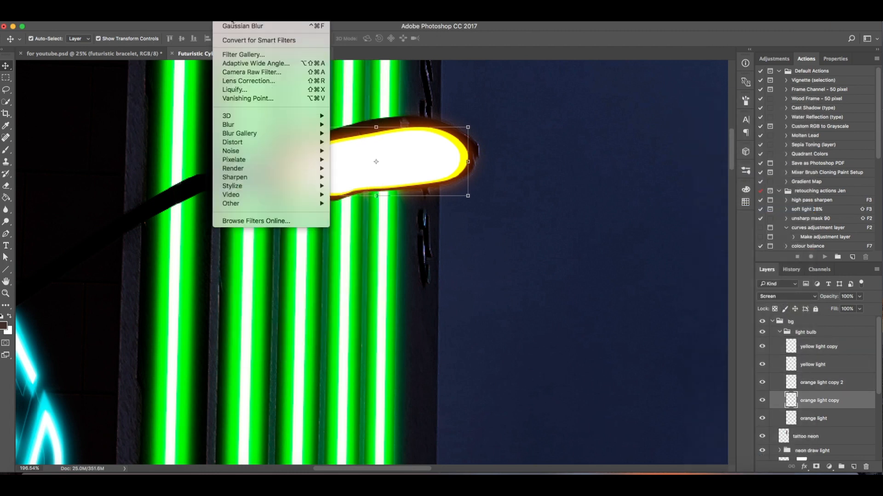
mouse_move(248, 125)
left_click(366, 164)
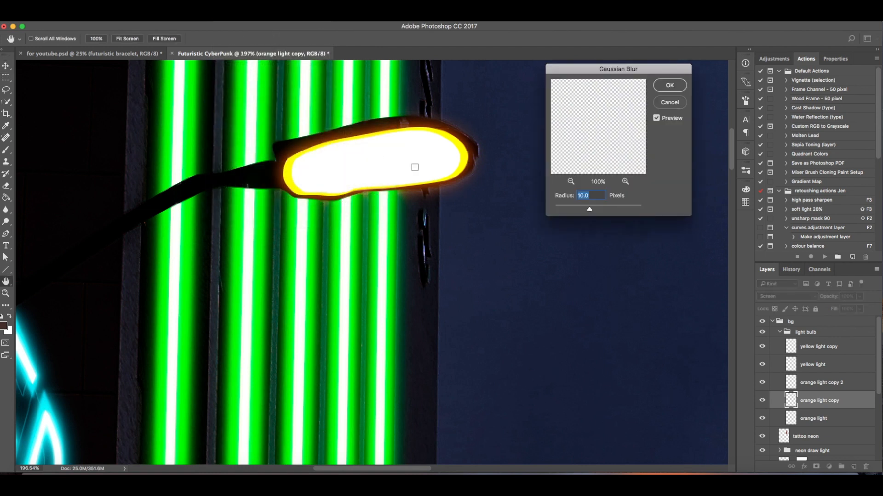
type("5")
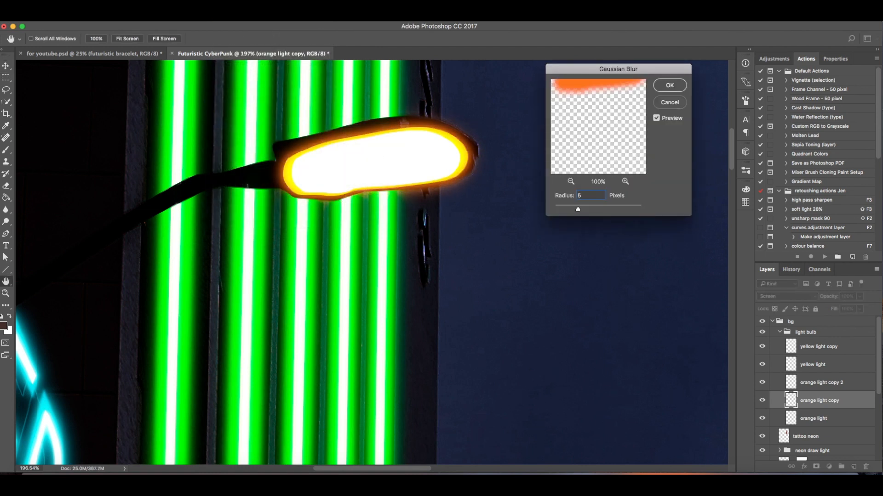
key("Return")
- Apply a Gaussian Blur with a 2-pixel radius to the orange light copy 2 layer
left_click(811, 388)
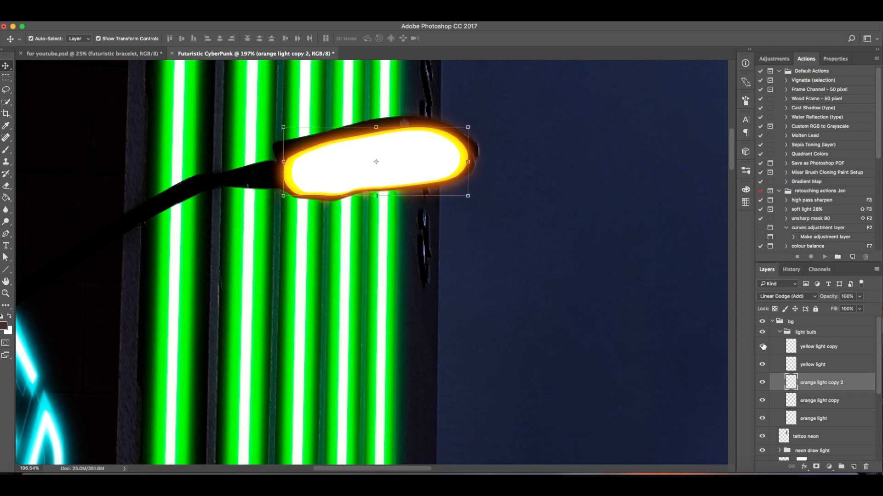
left_click(231, 23)
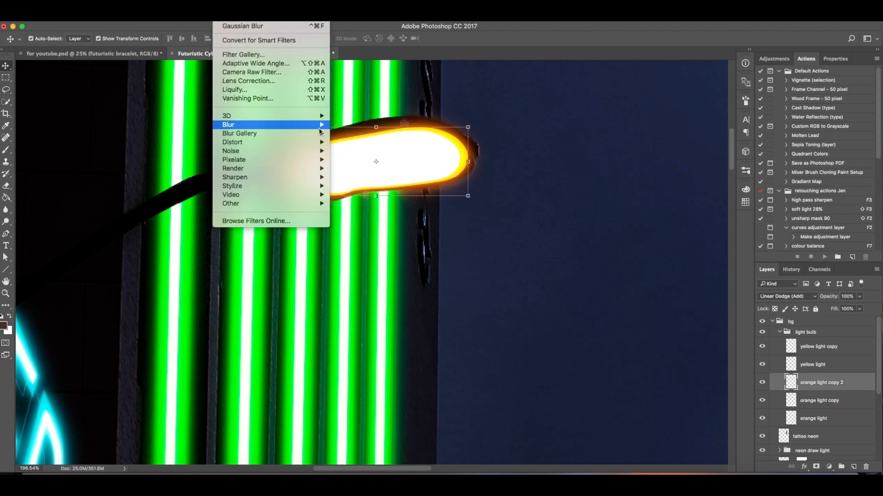
mouse_move(295, 124)
left_click(361, 160)
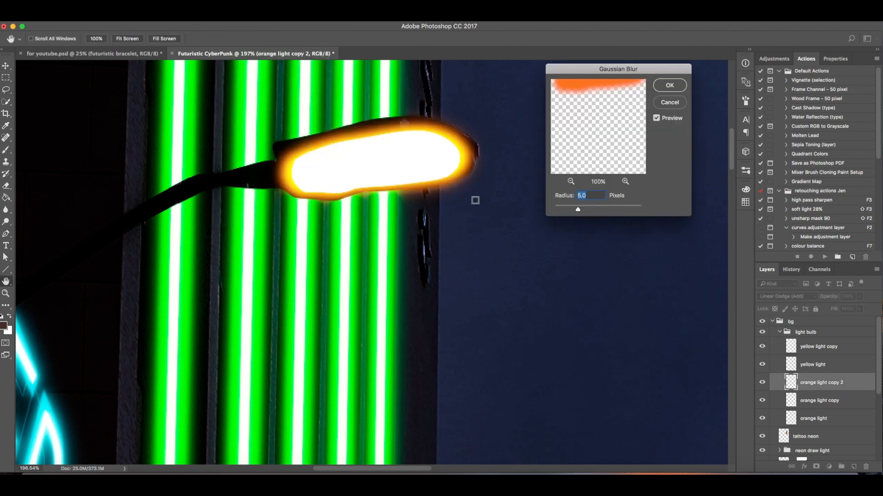
type("2")
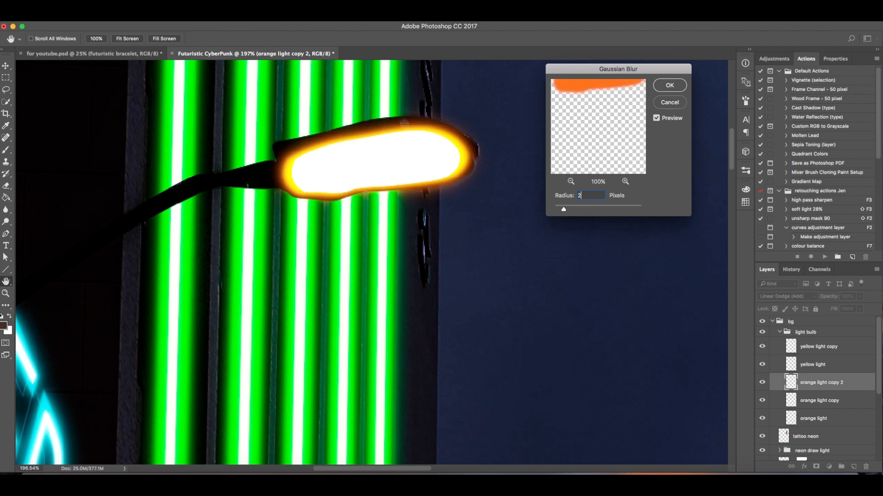
key("Return")
- Apply a Gaussian Blur with a 5-pixel radius to the yellow light layer
left_click(815, 369)
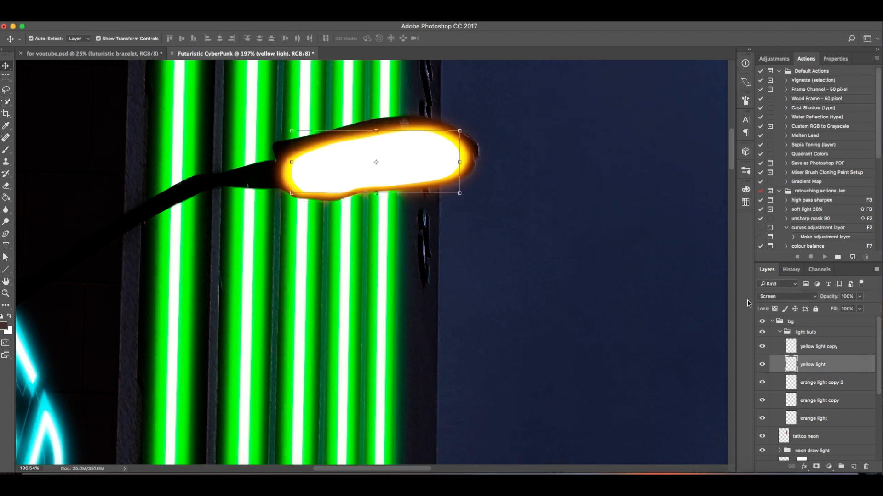
left_click(223, 18)
mouse_move(247, 124)
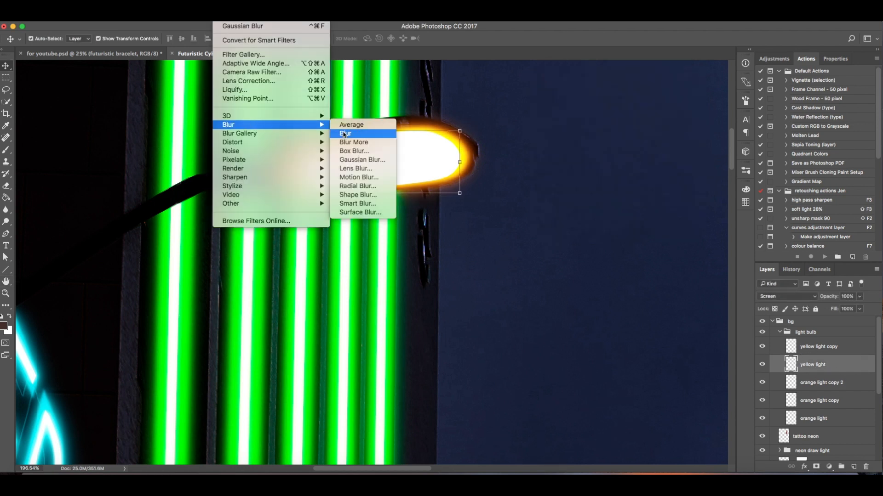
left_click(366, 162)
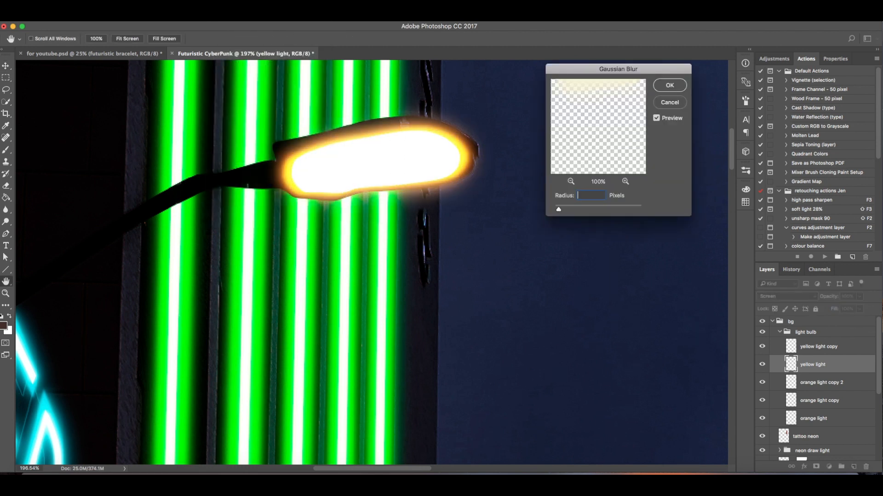
type("5")
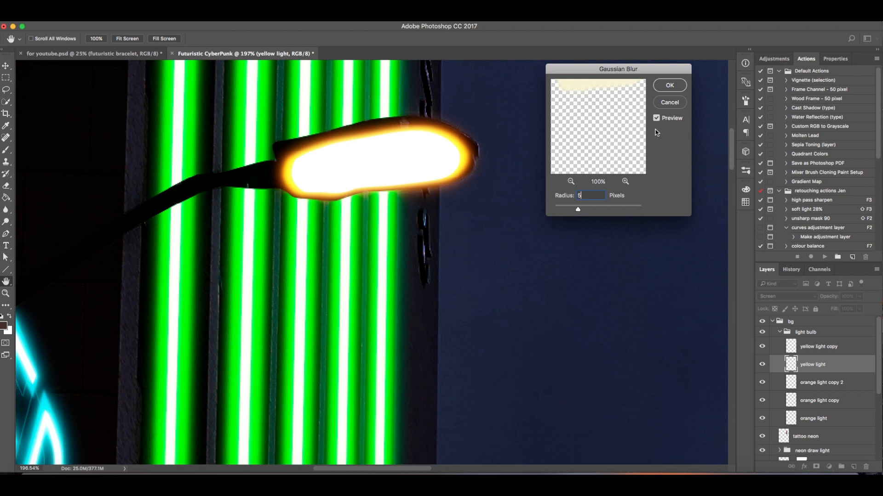
left_click(656, 120)
left_click(670, 89)
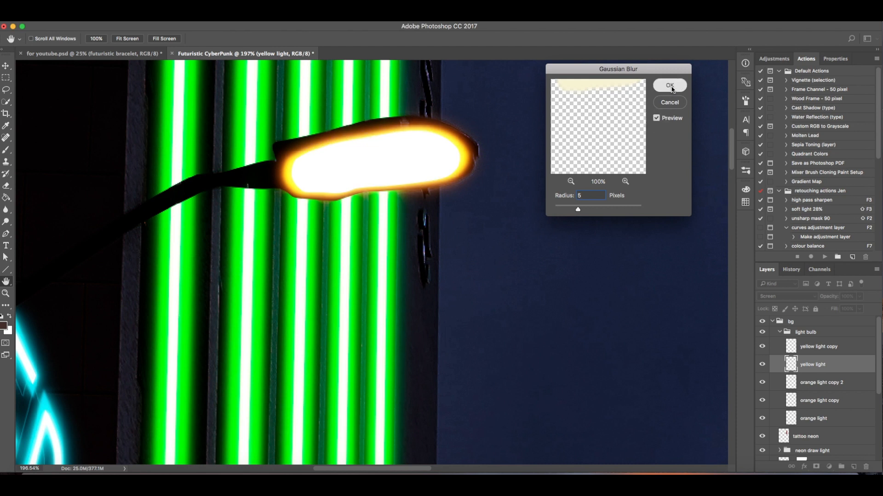
- Apply a Gaussian Blur with a 1-pixel radius to the yellow light copy layer
left_click(810, 346)
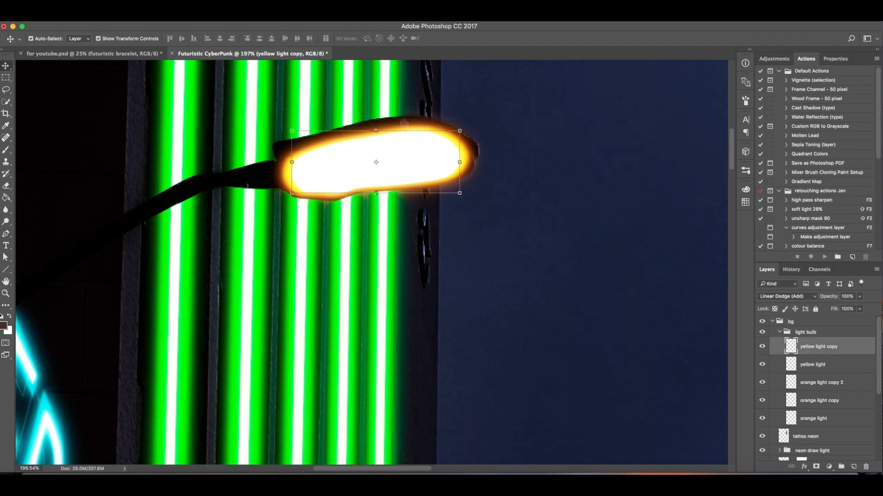
left_click(226, 22)
mouse_move(276, 125)
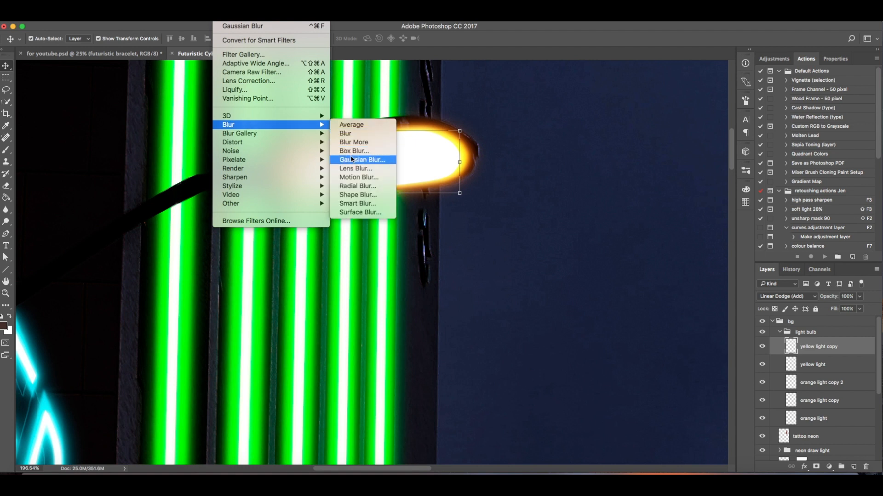
left_click(352, 160)
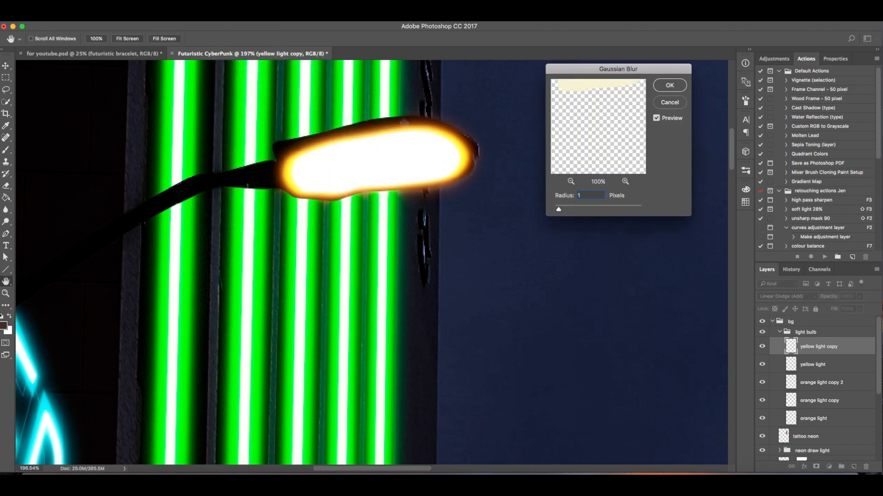
key("Return")
key("z")
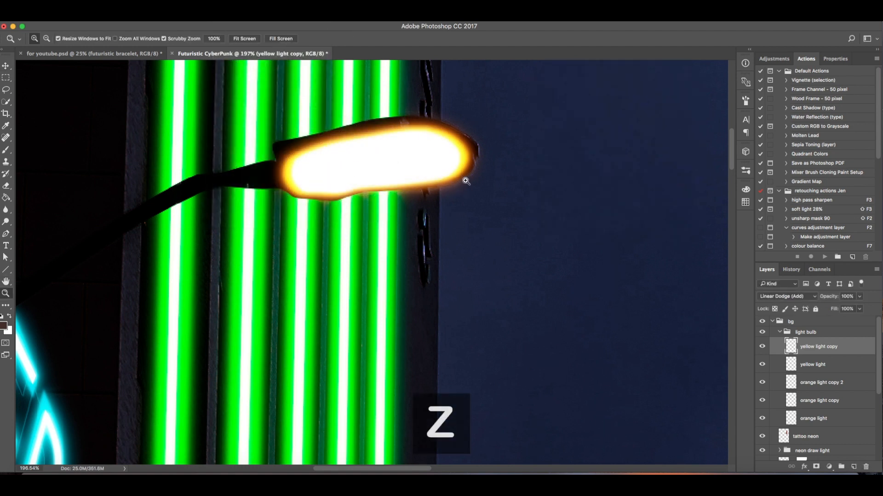
left_click_drag(465, 179, 399, 136)
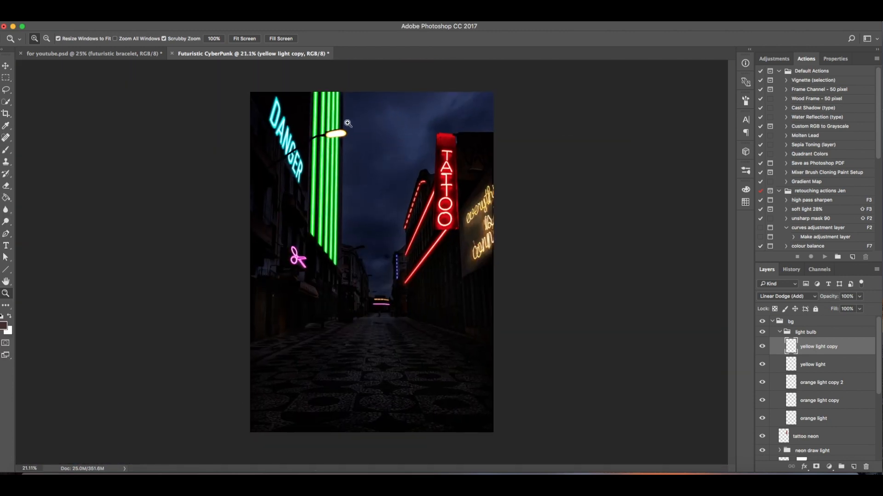
- Scale the yellow light copy layer to about 94% width and 93% height, then nudge it up 1 pixel
left_click_drag(348, 123, 382, 132)
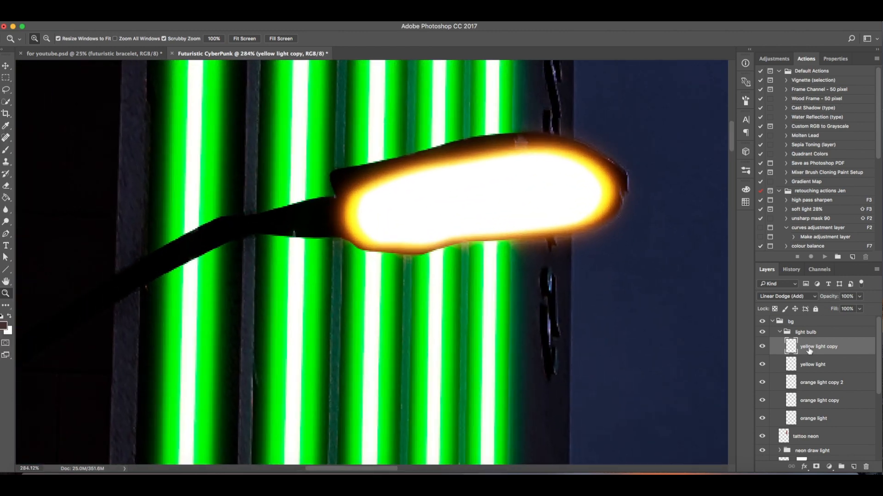
key("v")
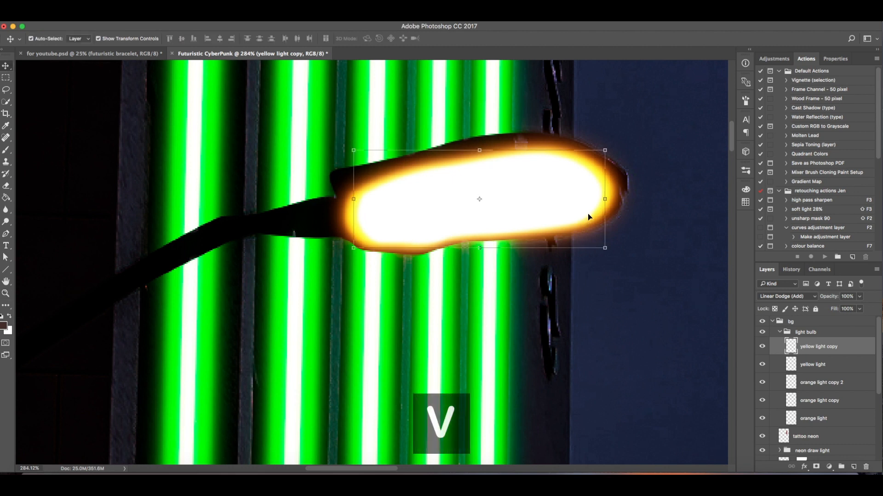
left_click(605, 150)
left_click_drag(605, 150, 596, 152)
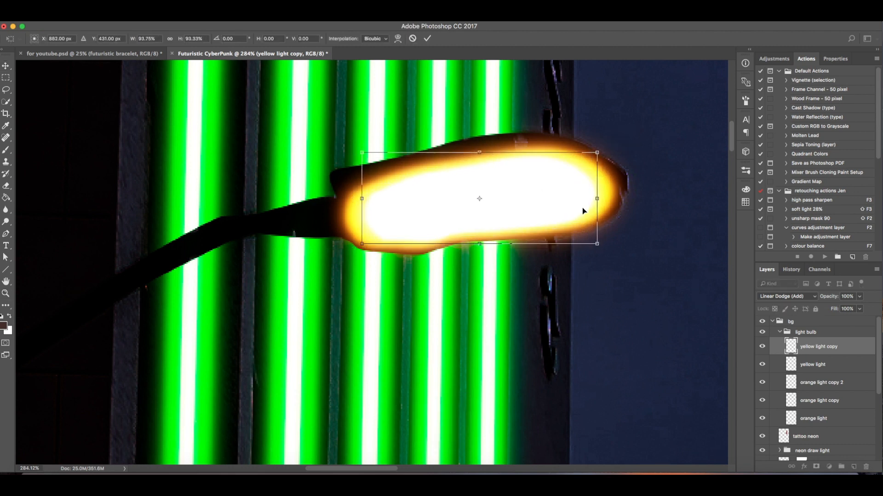
key("Up")
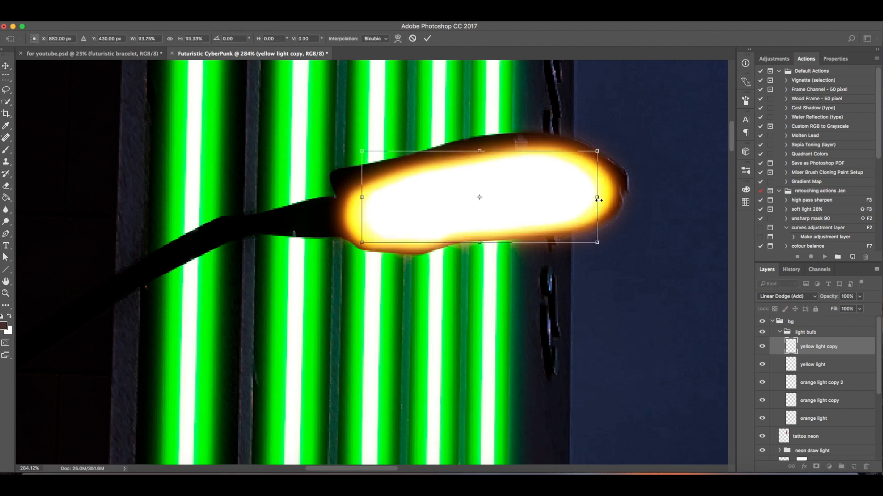
left_click(427, 38)
key("z")
left_click_drag(502, 178, 482, 199)
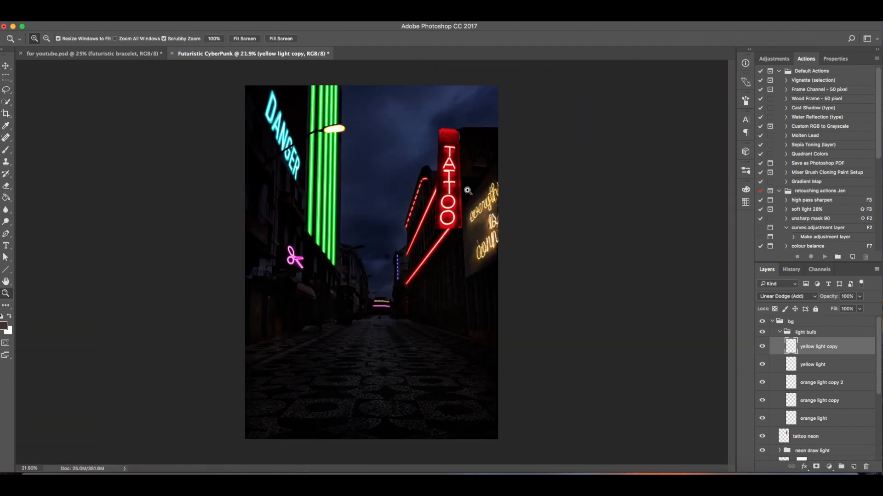
- Add a linear gradient fill layer above the yellow light copy layer with its angle set to -90°
left_click_drag(316, 119, 321, 158)
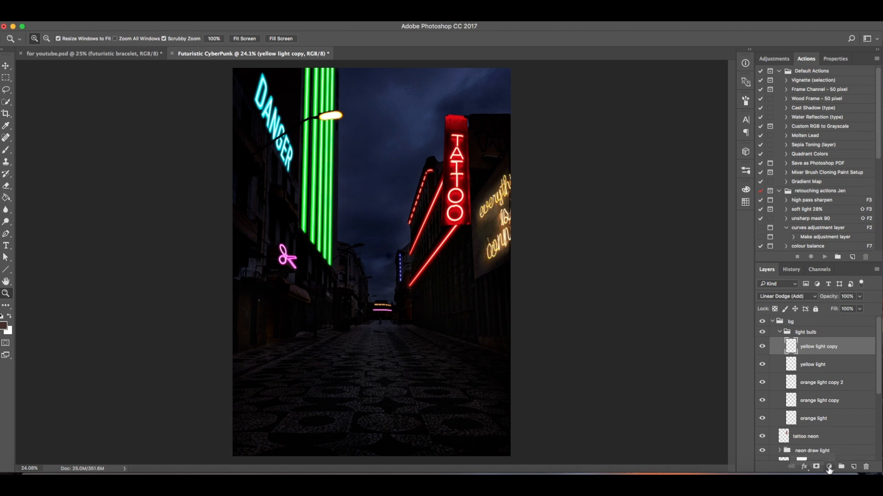
left_click(830, 467)
left_click(830, 299)
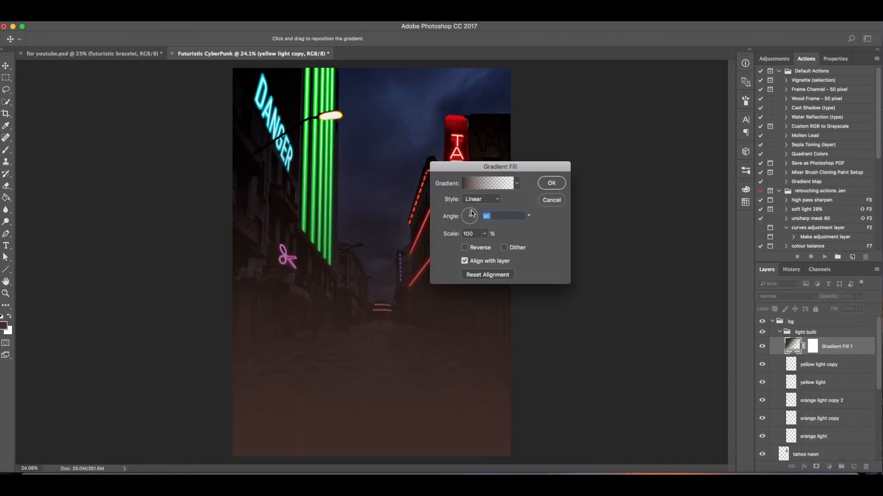
left_click_drag(469, 220, 473, 230)
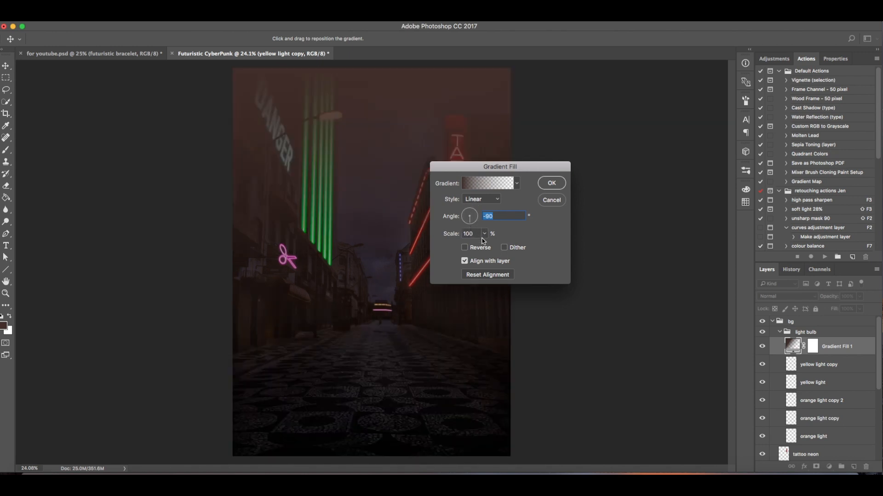
- Change the gradient's starting colour stop to pale yellow f8f79e and apply the gradient fill
left_click(488, 183)
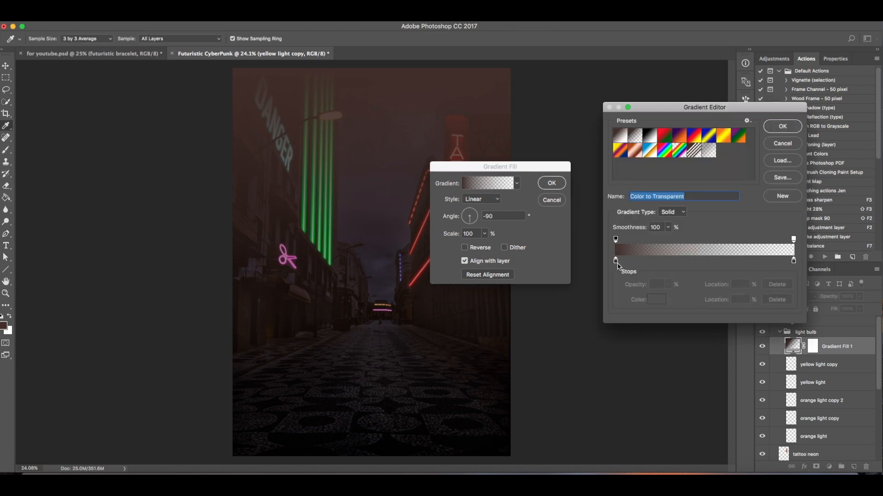
left_click(615, 261)
left_click(651, 301)
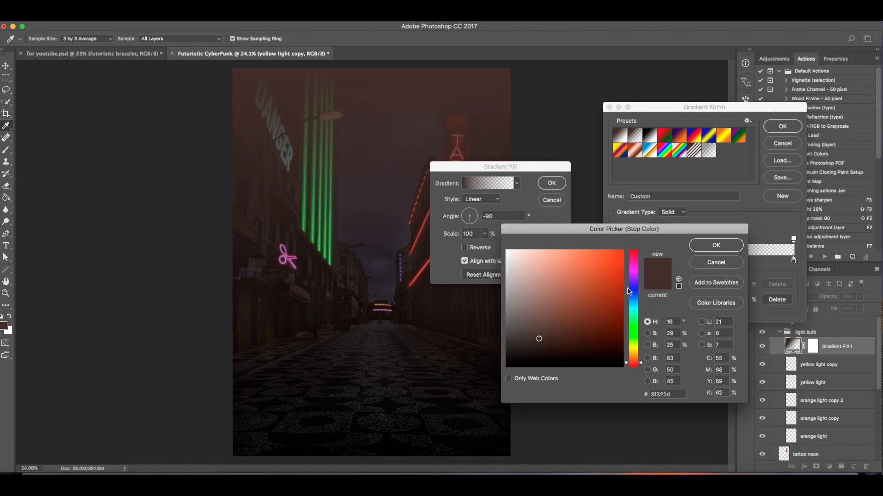
left_click_drag(635, 351, 636, 348)
left_click(618, 253)
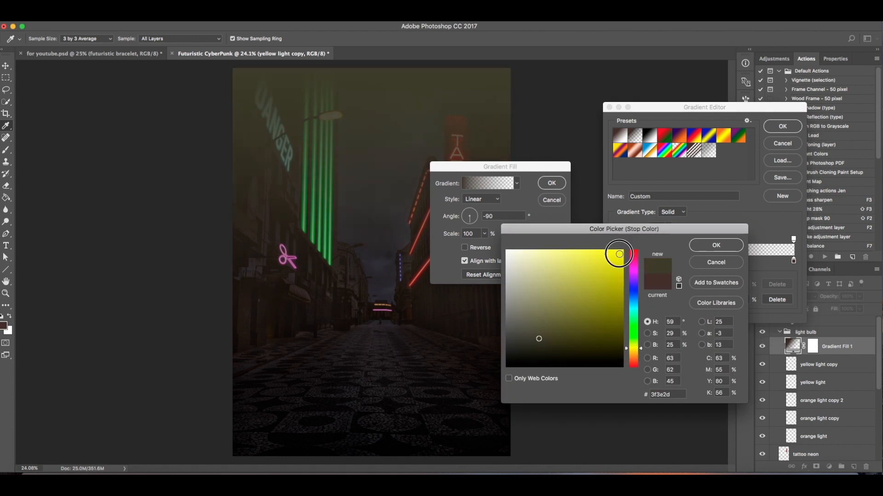
left_click(552, 254)
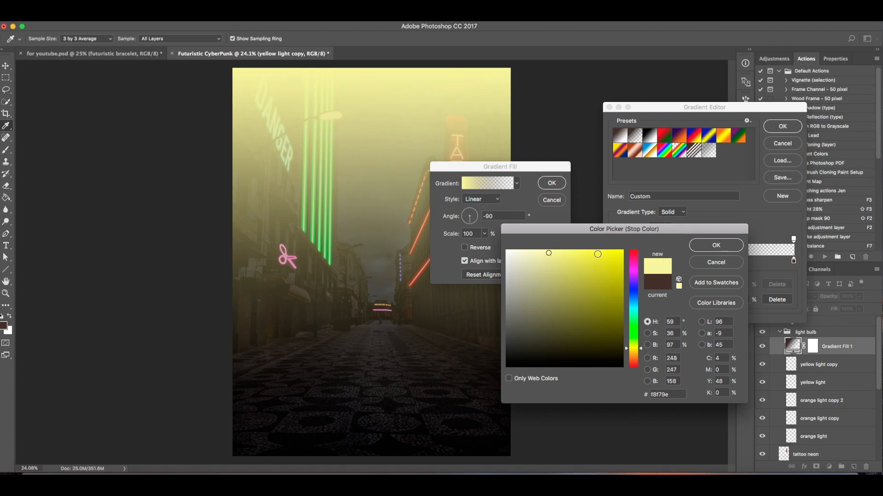
left_click(717, 244)
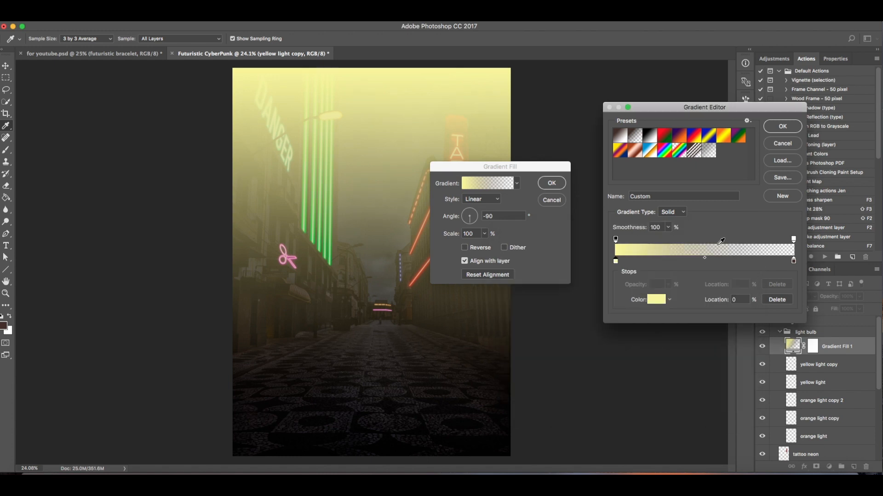
left_click(783, 127)
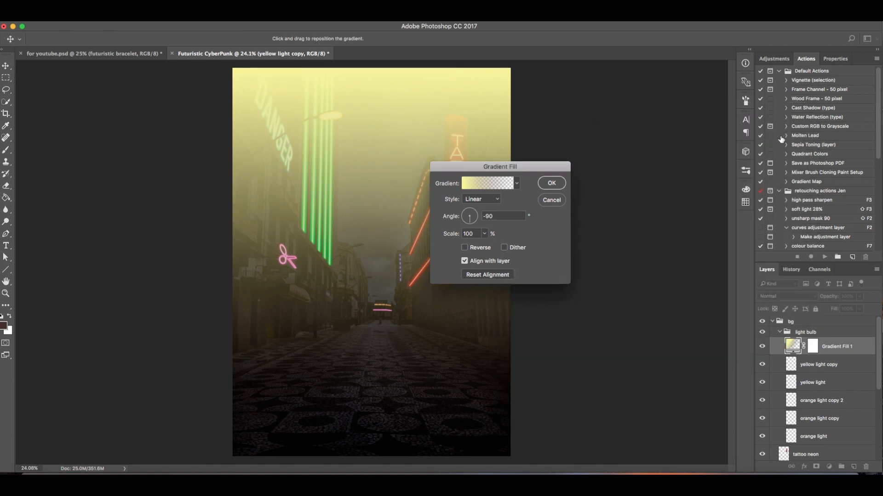
left_click(551, 183)
- Invert the gradient fill layer's mask to black
key("v")
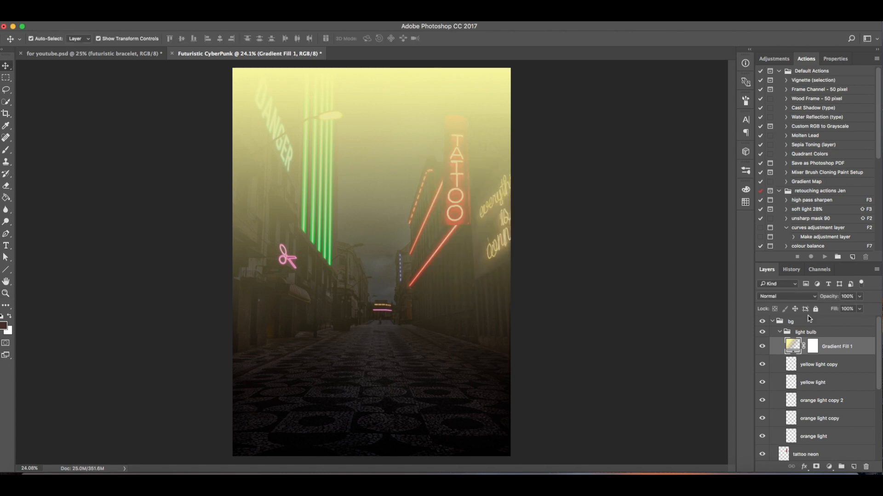
left_click(812, 347)
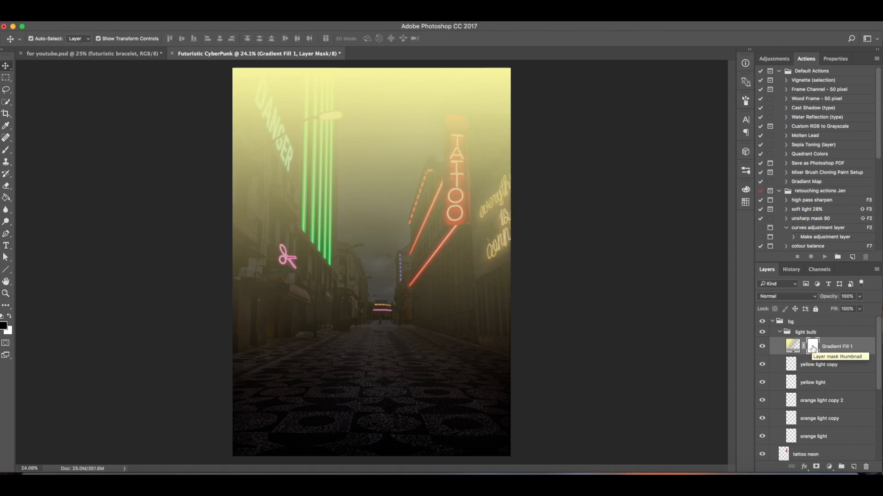
key("super+i")
key("p")
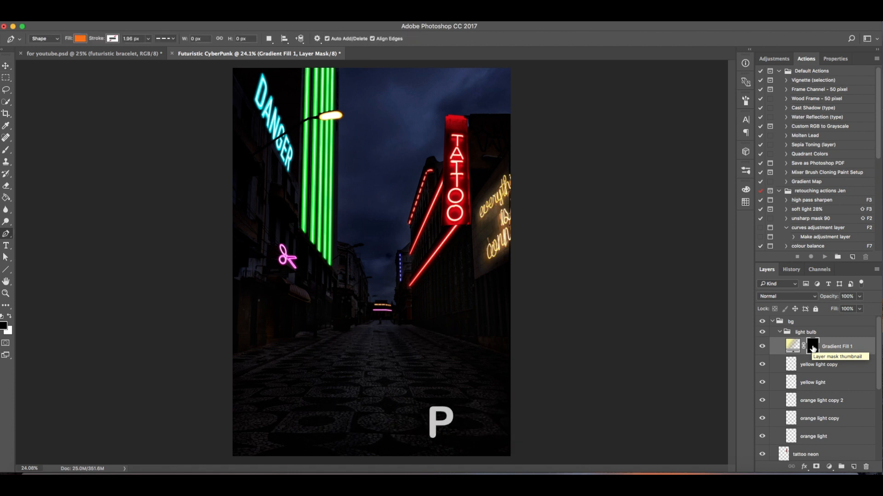
left_click(321, 120)
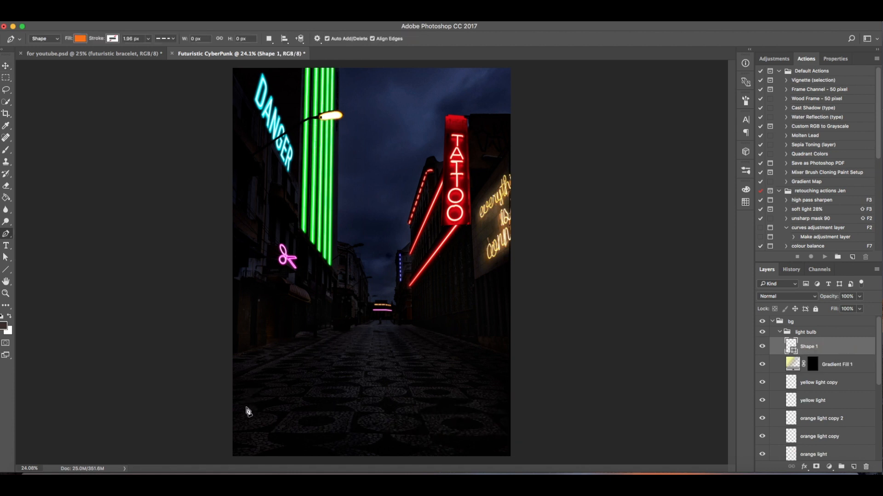
left_click(233, 454)
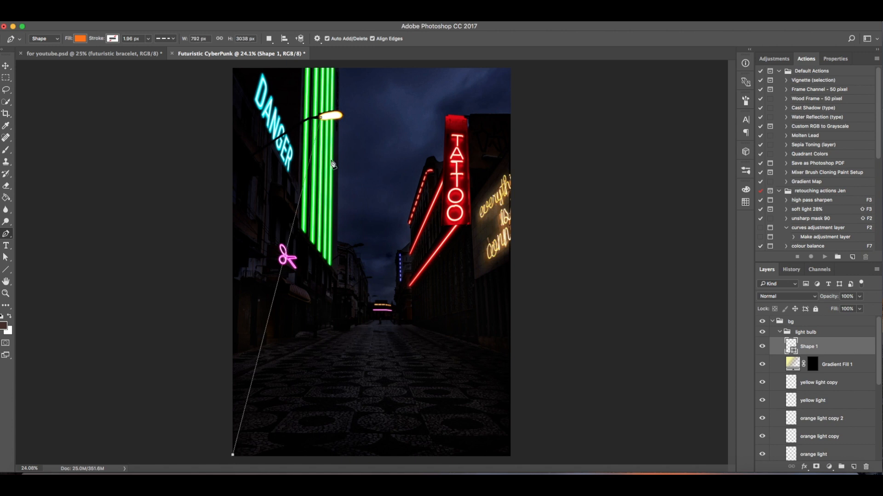
left_click(341, 115)
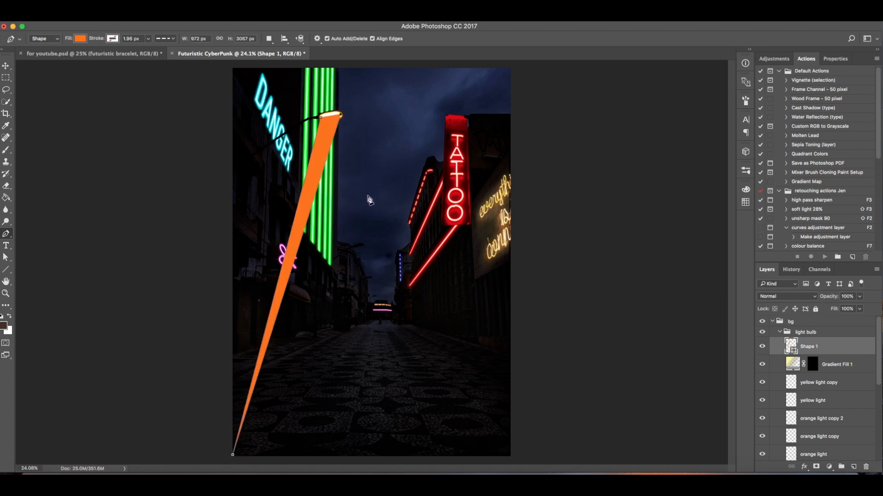
key("super+z")
key("super+z")
key("super+z")
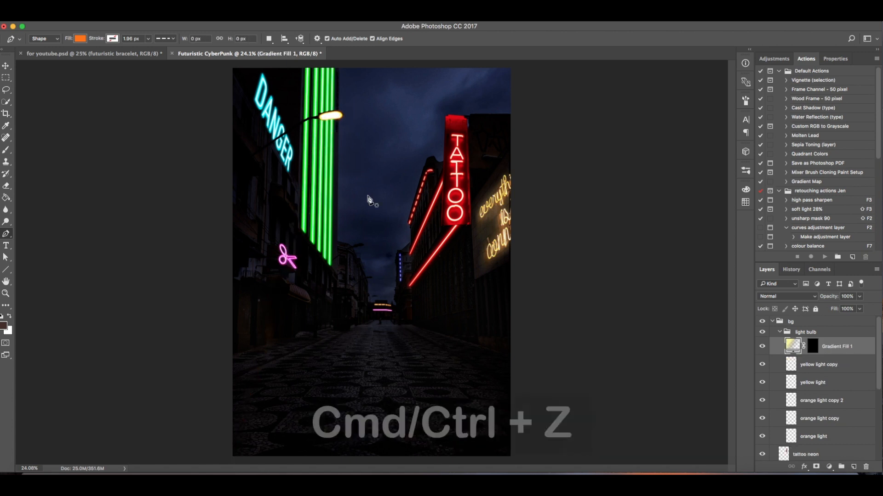
- Draw a closed Pen path shaped like a light cone, from the lamp's two ends down to the image's lower corners
left_click(43, 39)
left_click(41, 47)
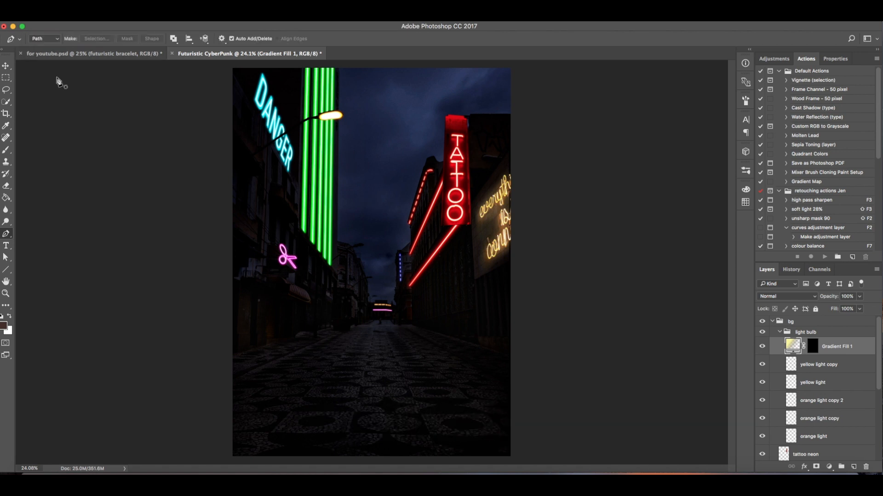
left_click(321, 117)
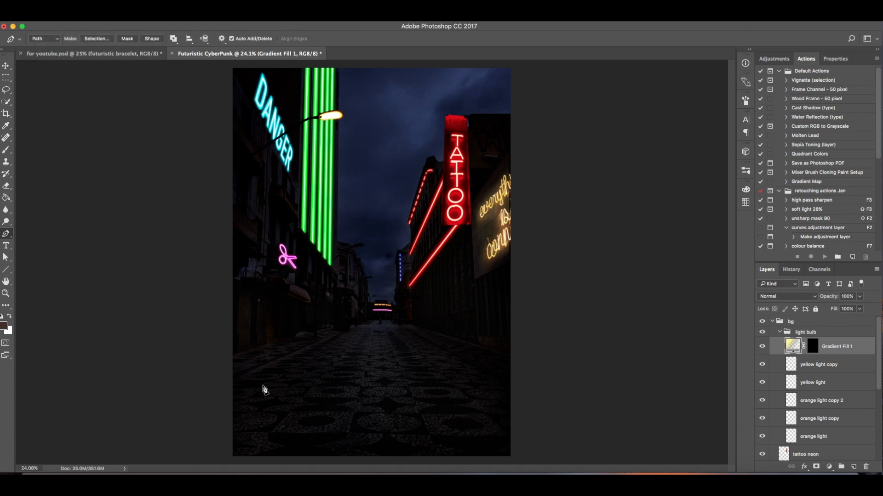
left_click(233, 459)
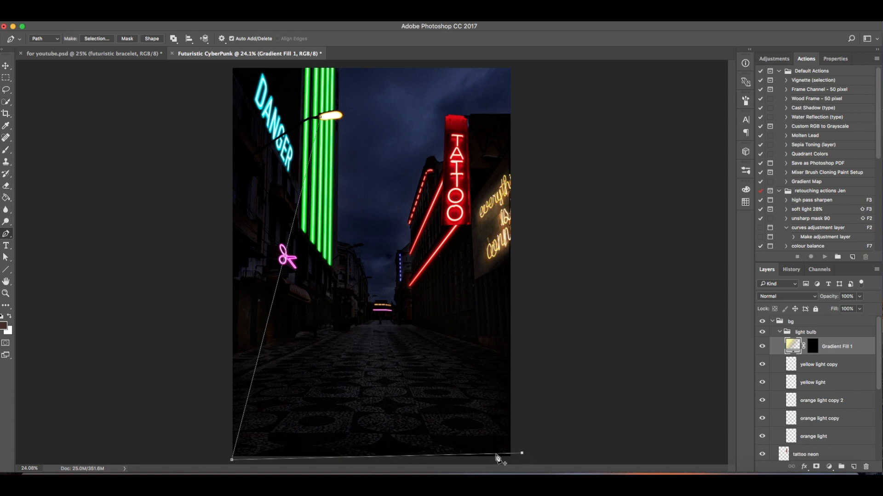
key("ctrl+z")
left_click(529, 458)
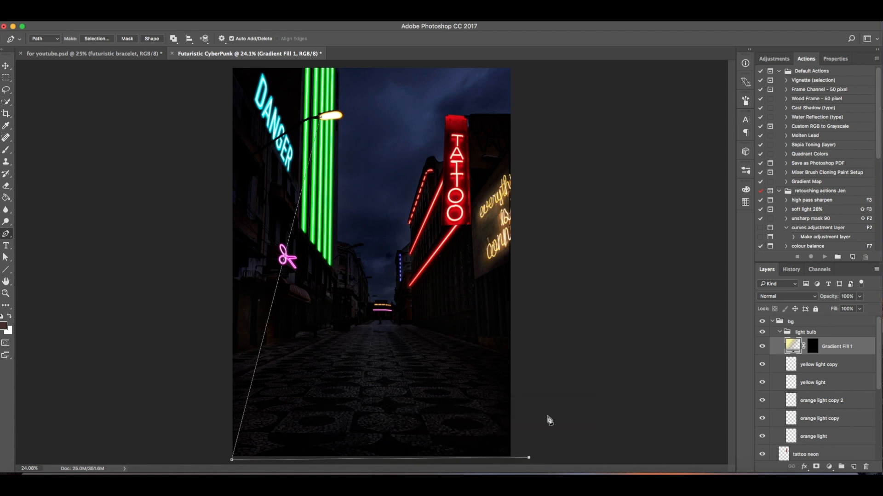
left_click(341, 116)
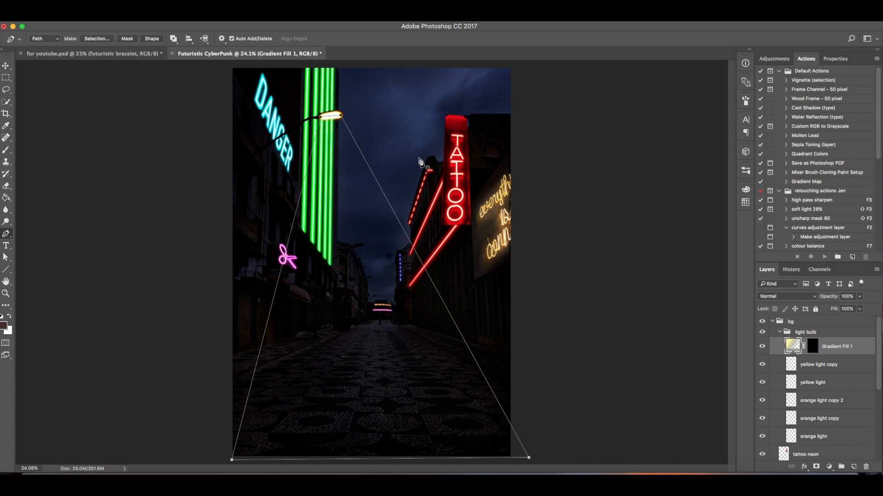
- Convert the light cone path into a new anti-aliased selection with a 1-pixel feather radius
right_click(394, 303)
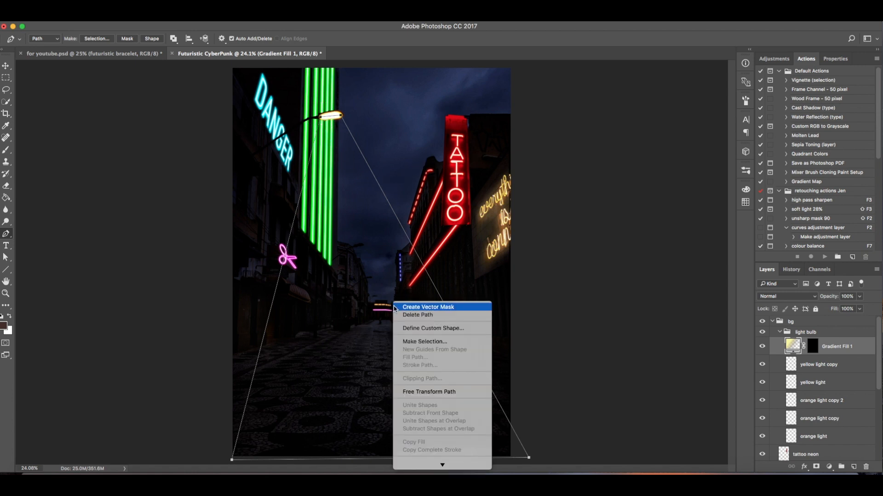
left_click(421, 343)
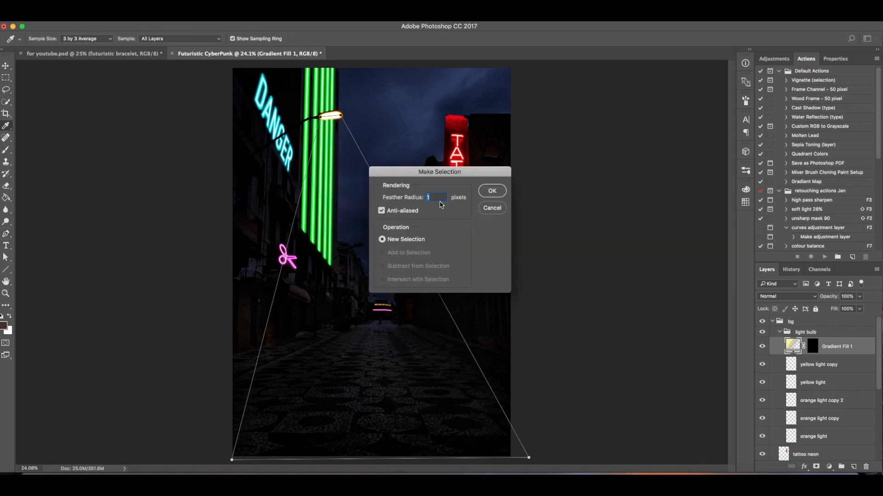
left_click(492, 191)
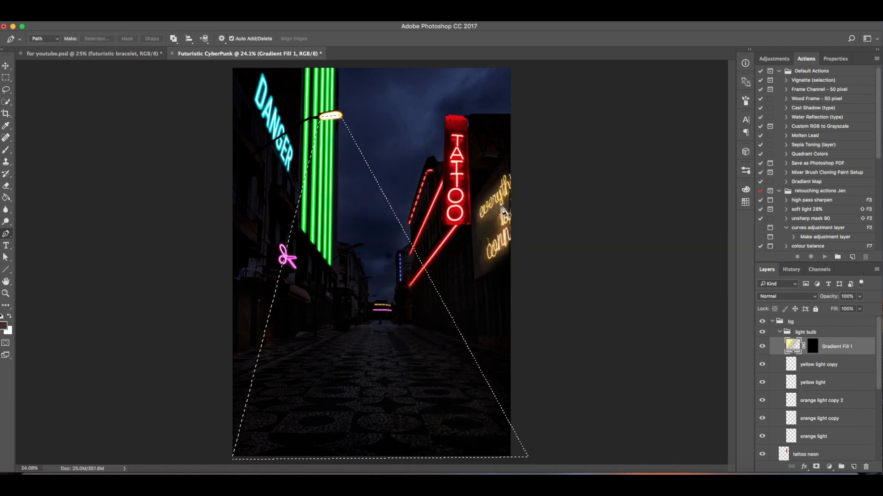
- Fill the cone selection with white on the gradient fill layer's mask, then deselect
left_click(813, 346)
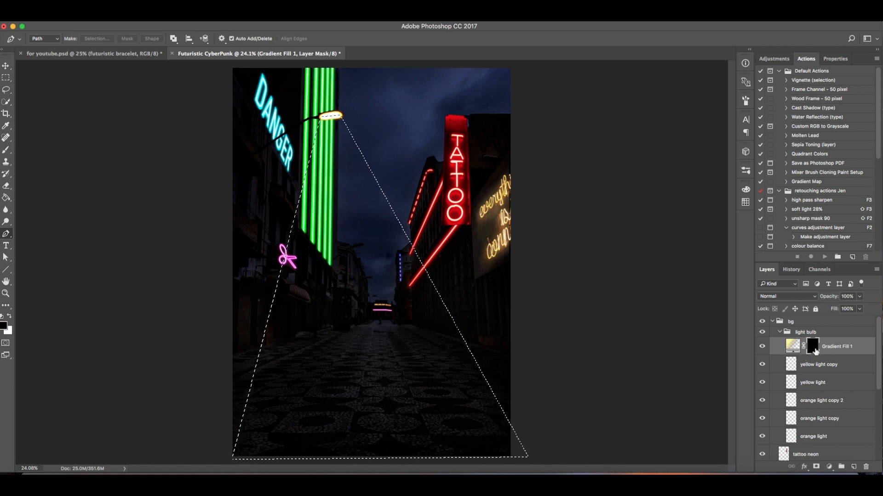
key("g")
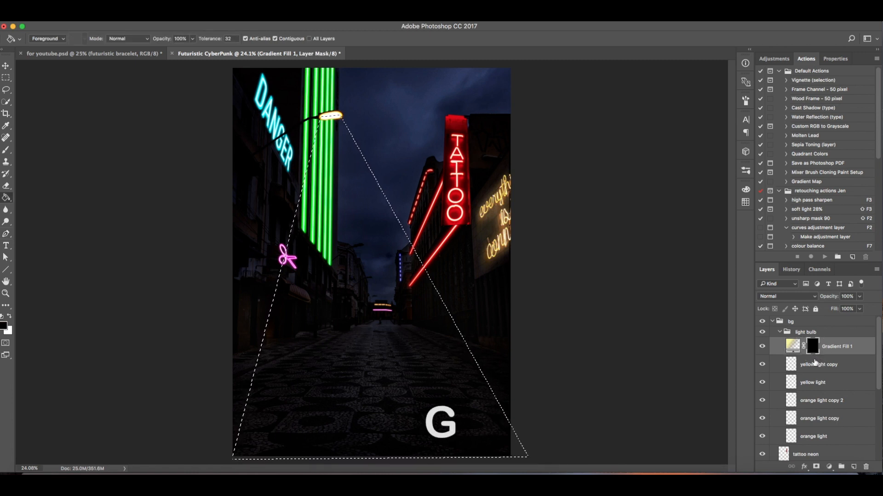
key("x")
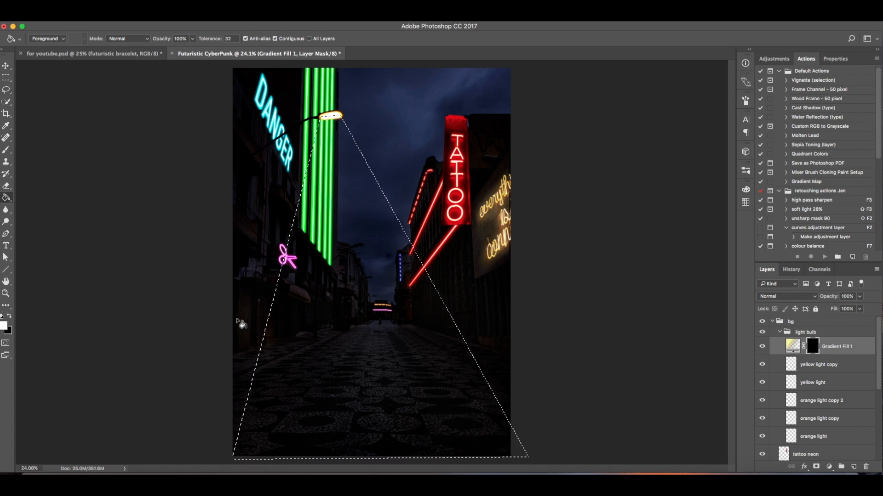
left_click(357, 294)
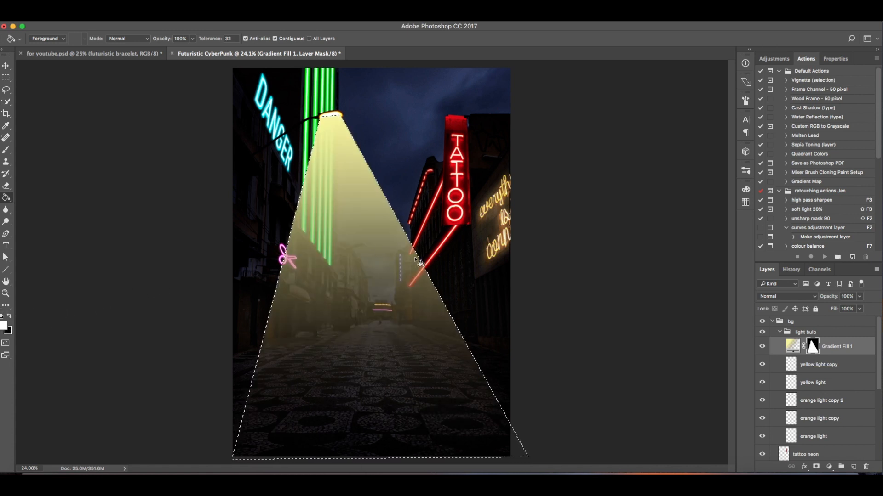
key("l")
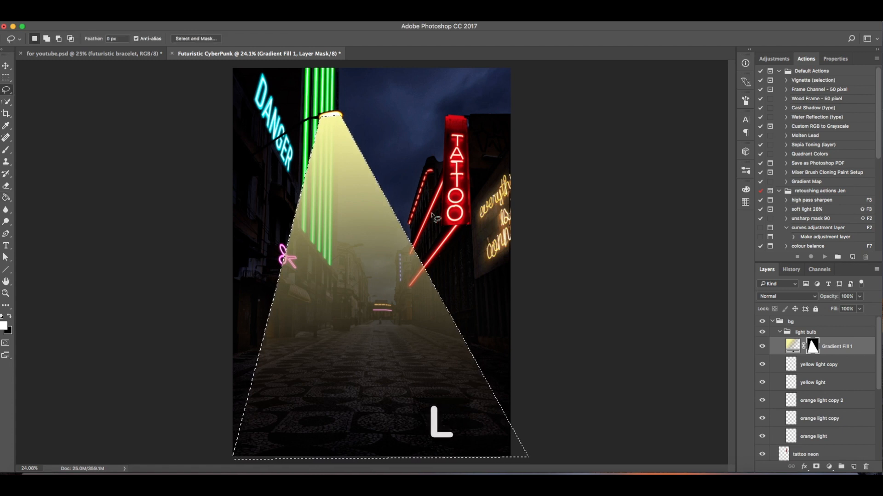
left_click(471, 224)
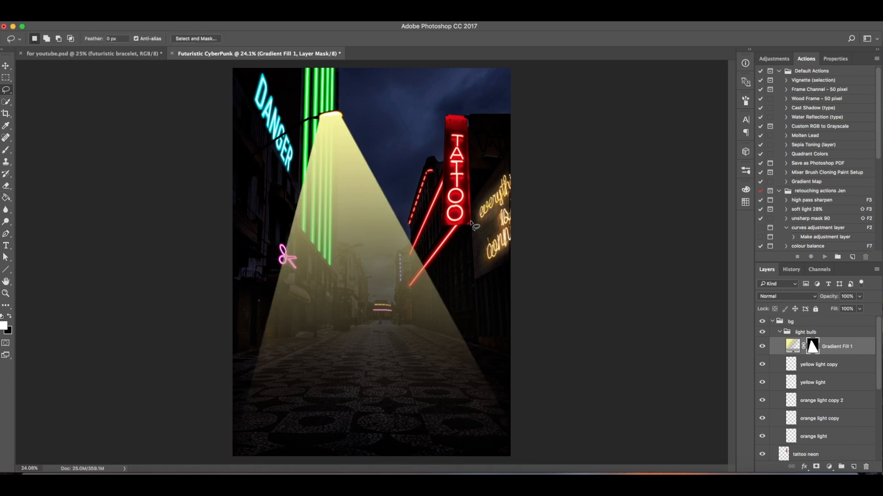
- Set the gradient fill layer to Linear Dodge (Add) blending with 65% opacity and 91% fill
left_click(787, 297)
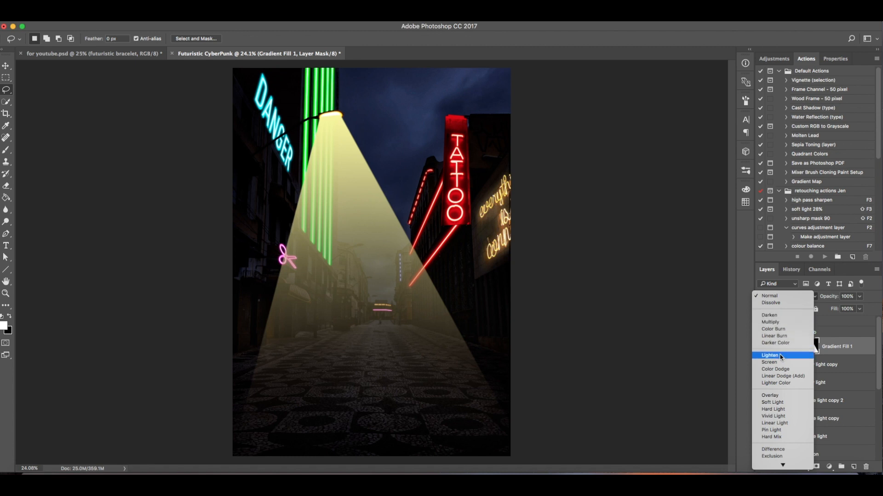
left_click(782, 376)
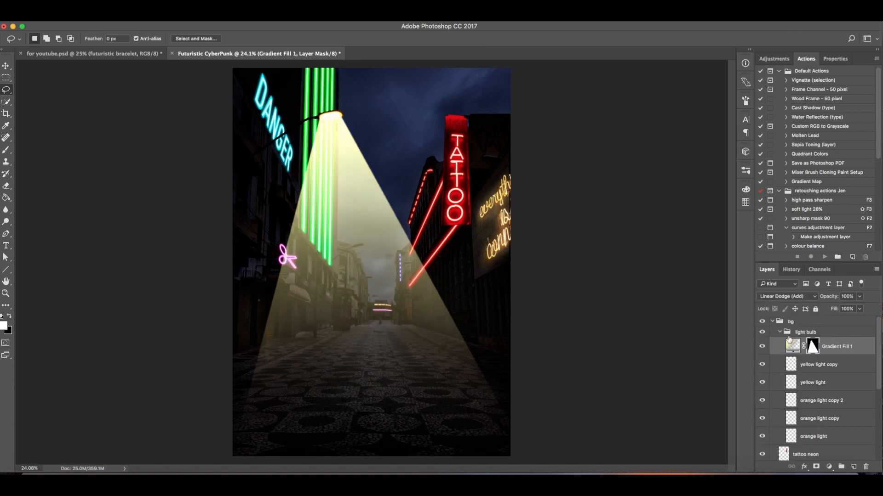
left_click(859, 297)
left_click_drag(861, 307, 850, 322)
left_click(859, 297)
left_click(859, 309)
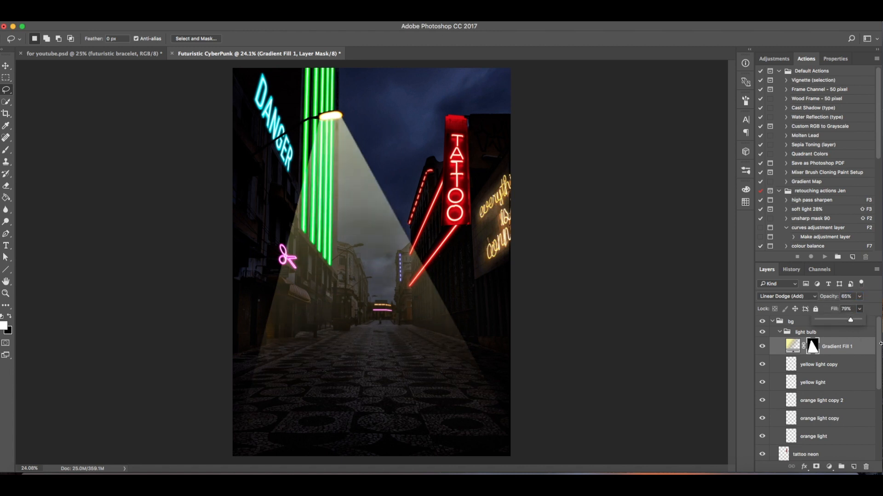
left_click_drag(851, 321, 854, 323)
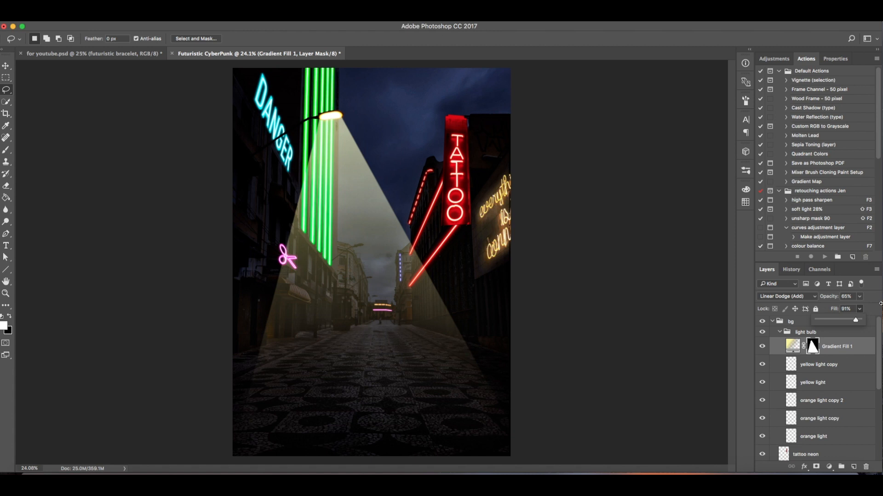
- Soften the light cone's left edge on the layer mask with a 300 px black brush at 50% opacity and 50% flow
key("b")
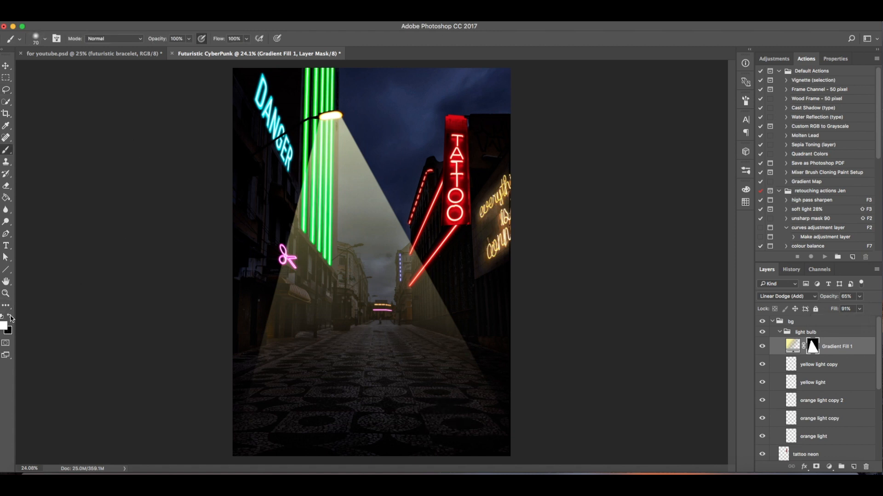
left_click(9, 316)
left_click(188, 39)
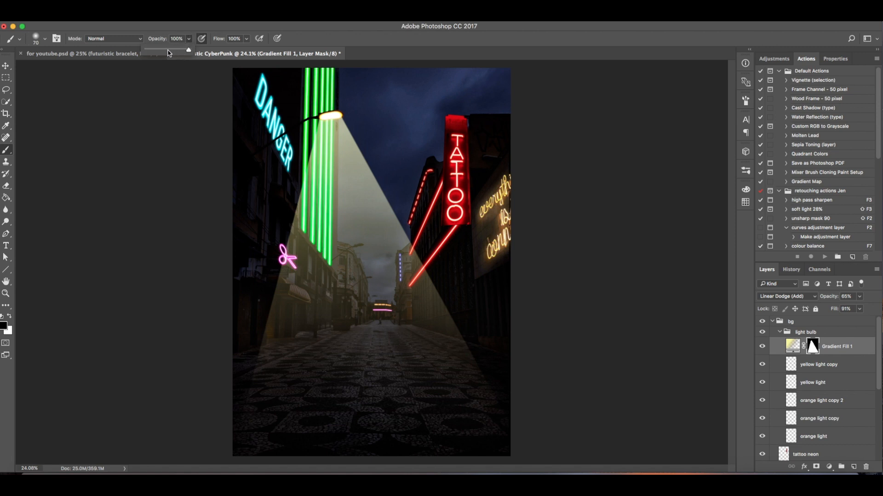
left_click(246, 39)
left_click_drag(247, 50, 225, 51)
left_click(259, 40)
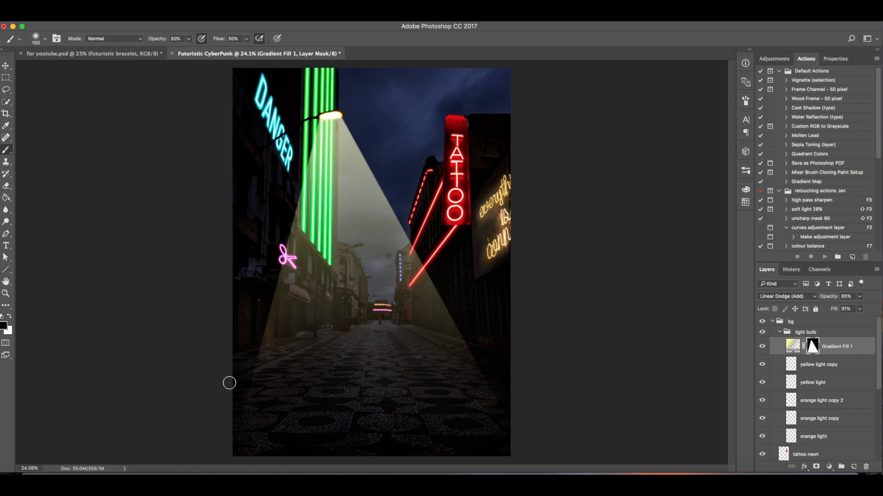
key("bracketright")
key("bracketright")
key("bracketright")
key("bracketright")
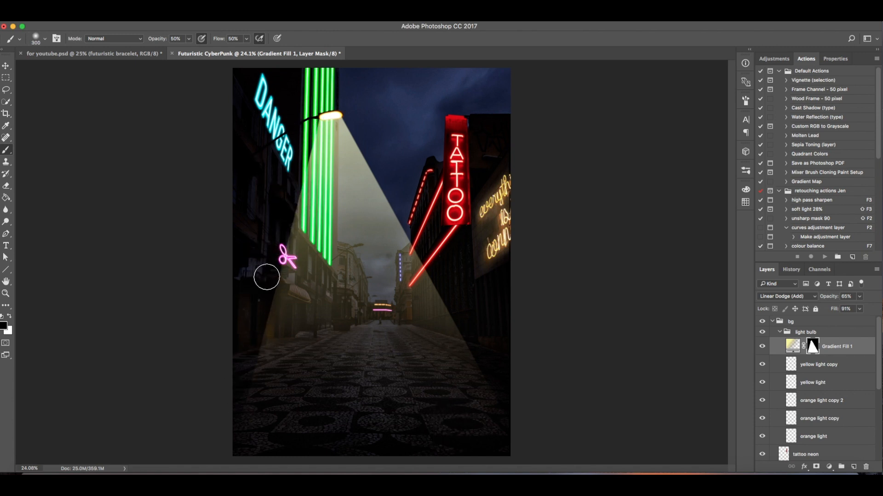
mouse_move(262, 291)
left_mouse_down()
mouse_move(242, 354)
mouse_move(246, 343)
left_mouse_up()
mouse_move(295, 175)
left_mouse_down()
mouse_move(277, 243)
mouse_move(275, 232)
left_mouse_up()
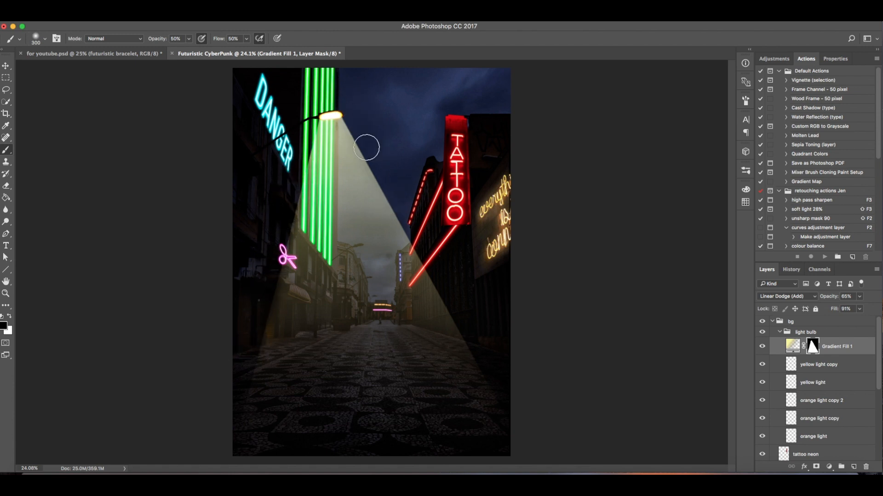
- Soften the light cone's right edge on the mask with the black brush, reducing its size from 300 to 175 px
mouse_move(367, 148)
left_mouse_down()
mouse_move(409, 203)
mouse_move(457, 315)
mouse_move(390, 187)
left_mouse_up()
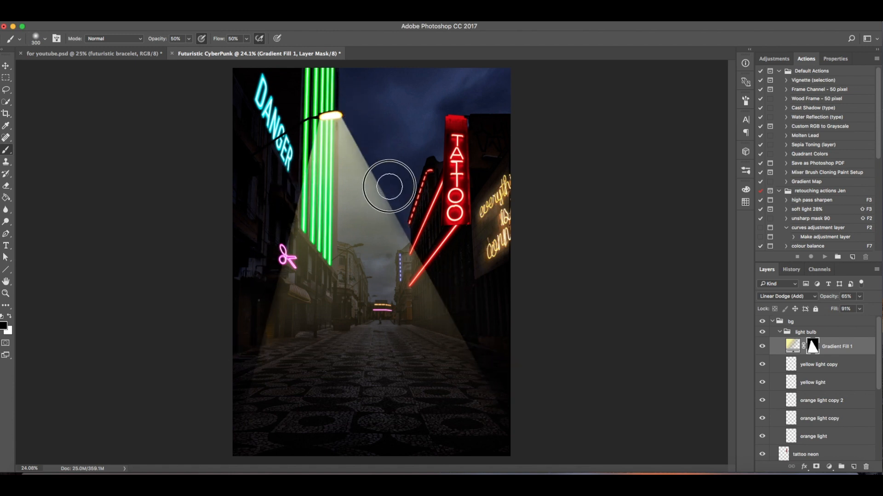
key("bracketleft")
key("bracketleft")
key("bracketleft")
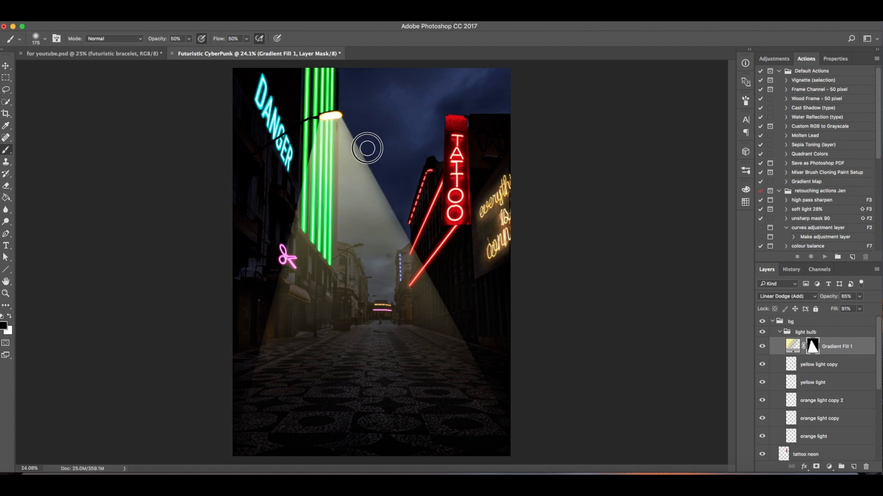
left_click_drag(367, 148, 487, 362)
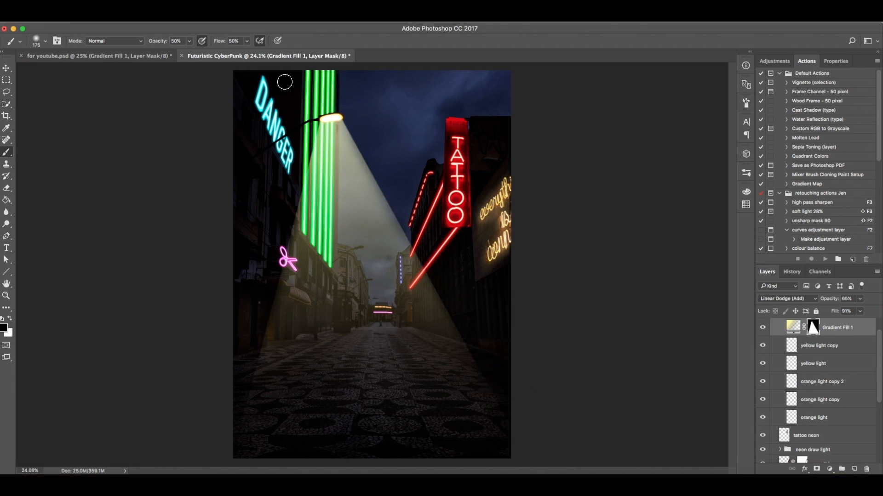
- Fade both cone edges further on the mask with the black brush at 70% opacity and 68% flow, varying its size up to 250 px
left_click(189, 38)
left_click_drag(189, 47, 255, 52)
left_click(246, 40)
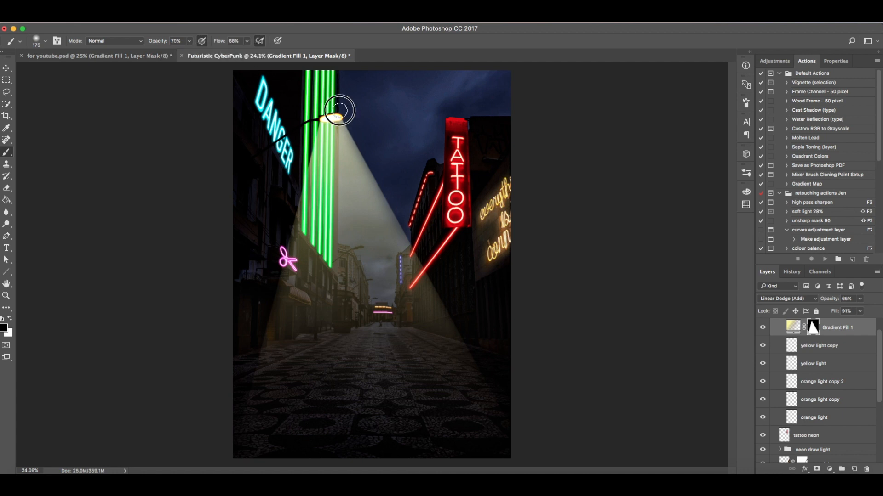
key("bracketright")
key("bracketright")
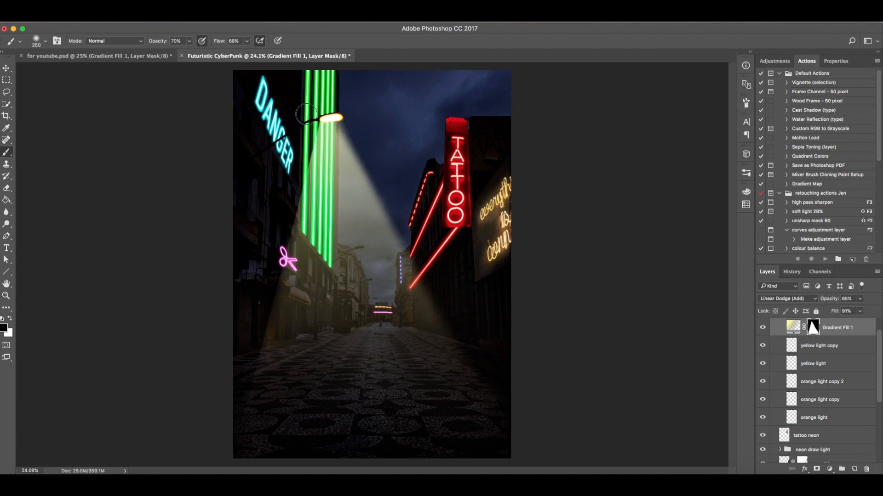
key("bracketleft")
key("bracketleft")
key("bracketleft")
key("bracketright")
key("bracketright")
key("bracketright")
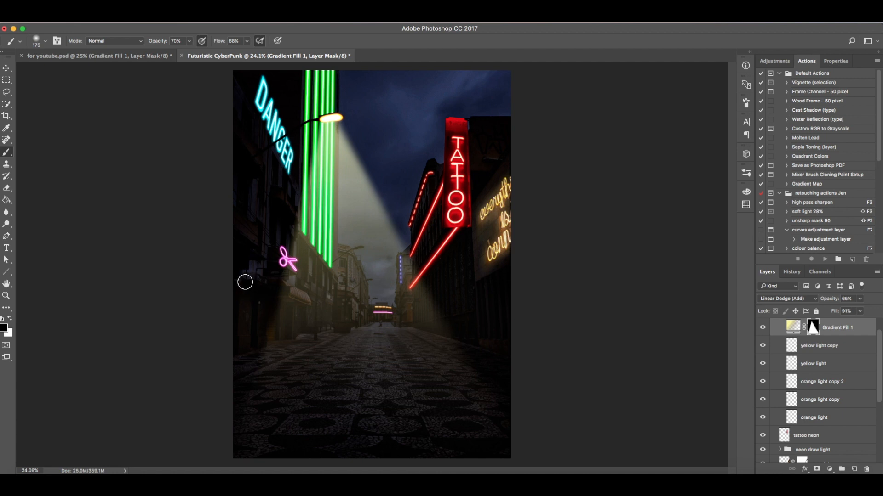
- Show the mask as a red overlay and paint white inside the cone's lower part with a 100 to 200 px brush
key("bracketleft")
key("bracketleft")
key("bracketleft")
key("x")
key("backslash")
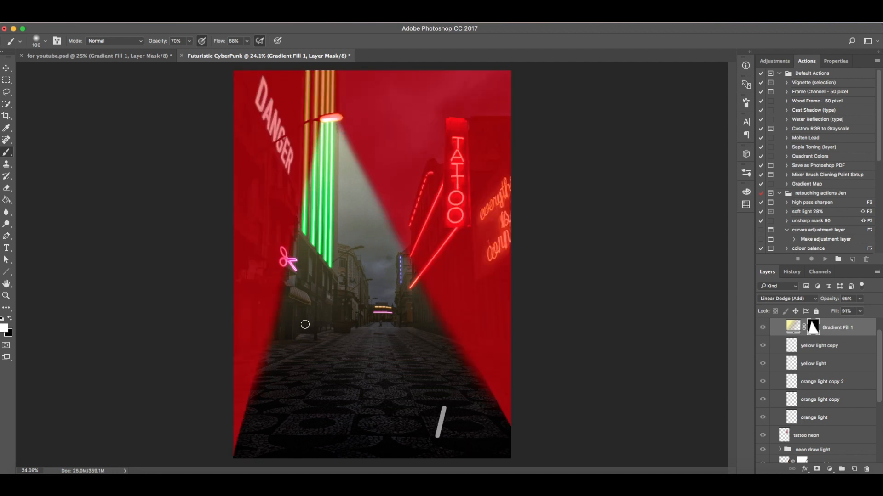
key("bracketright")
key("bracketright")
key("bracketright")
- Fade out the cone's base along the image's lower edge on the mask with an 800 px black brush
key("x")
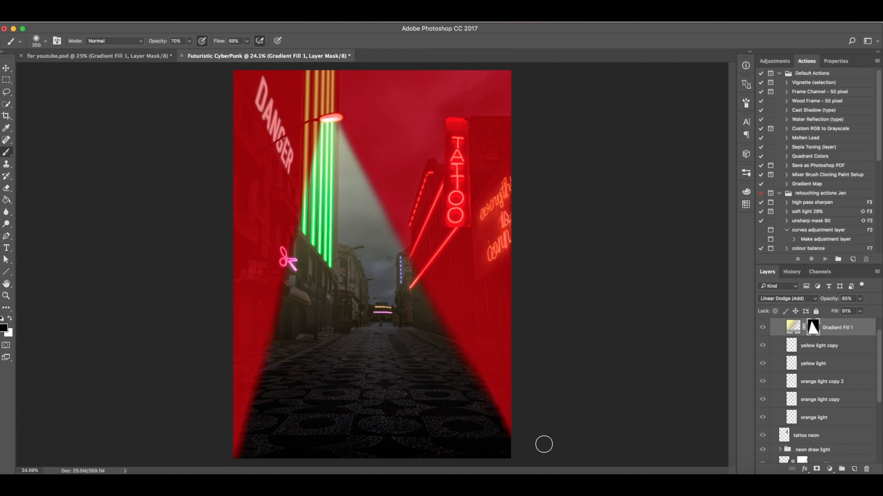
key("]")
key("]")
key("]")
key("]")
key("]")
key("]")
key("]")
mouse_move(227, 443)
left_mouse_down()
mouse_move(547, 447)
mouse_move(244, 450)
left_mouse_up()
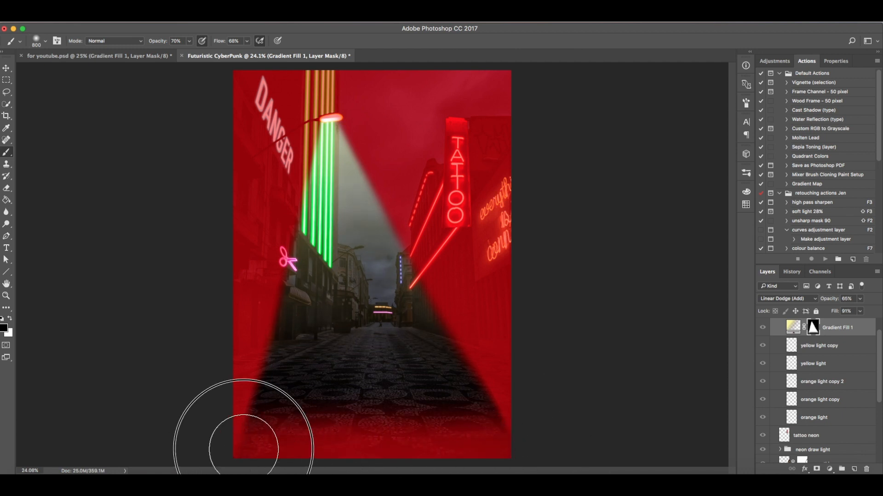
- Paint white on the mask with a smaller brush to restore some light on the street just above the faded base
key("[")
key("[")
key("[")
key("[")
key("[")
key("[")
key("[")
key("x")
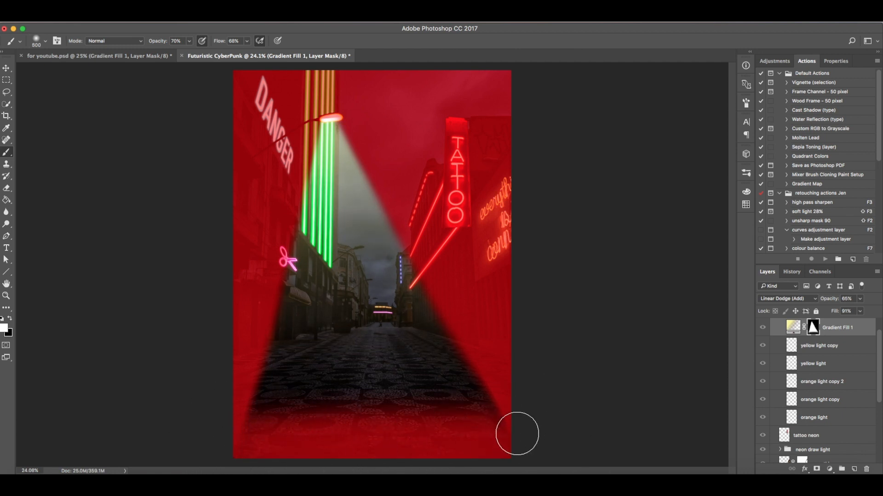
mouse_move(284, 394)
left_mouse_down()
mouse_move(472, 404)
mouse_move(335, 388)
mouse_move(315, 400)
left_mouse_up()
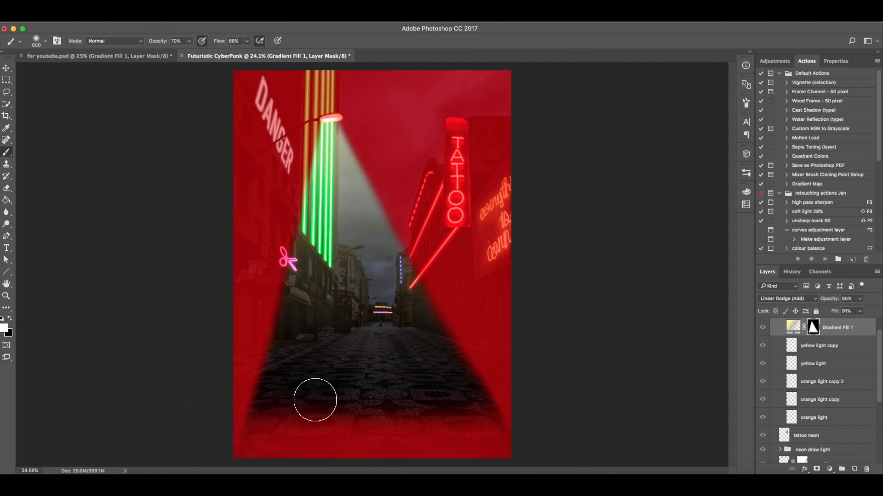
- Hide the mask overlay and compare the image with and without the gradient fill layer
key("[")
key("[")
key("[")
key("backslash")
left_click(762, 328)
left_click(762, 328)
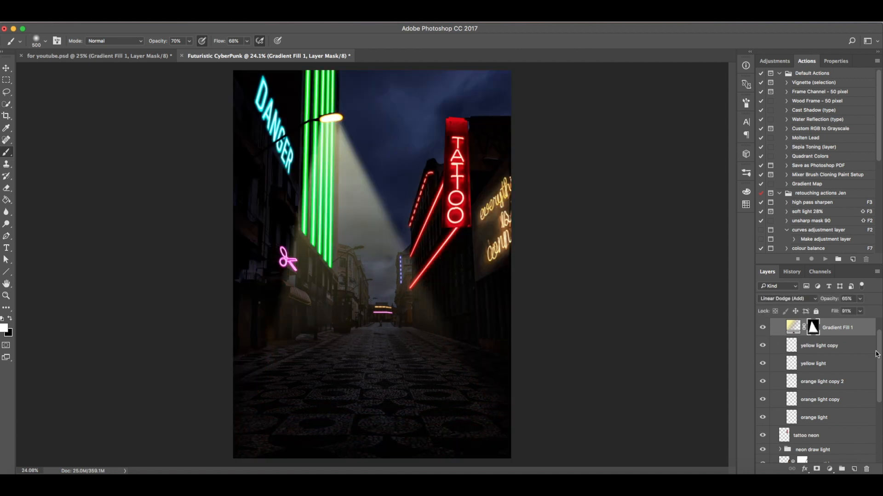
- Collapse the light bulb group and duplicate it
scroll(828, 359, "up", 2)
left_click(779, 335)
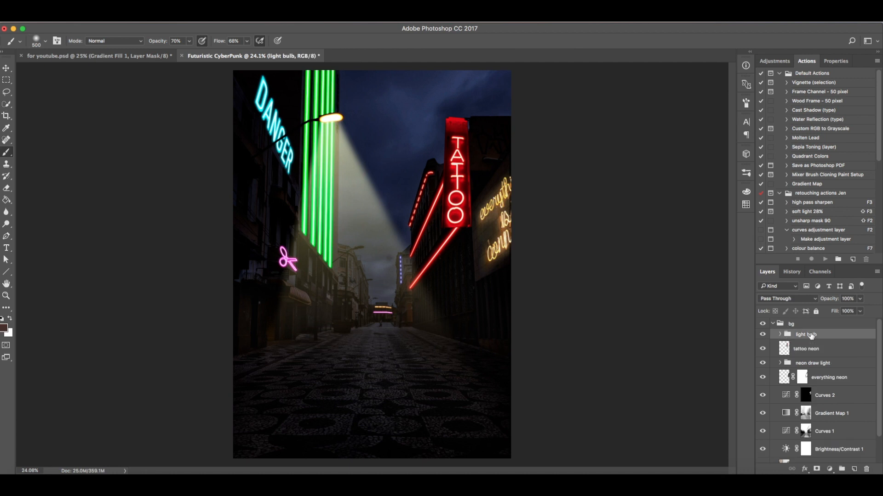
left_click_drag(812, 336, 854, 469)
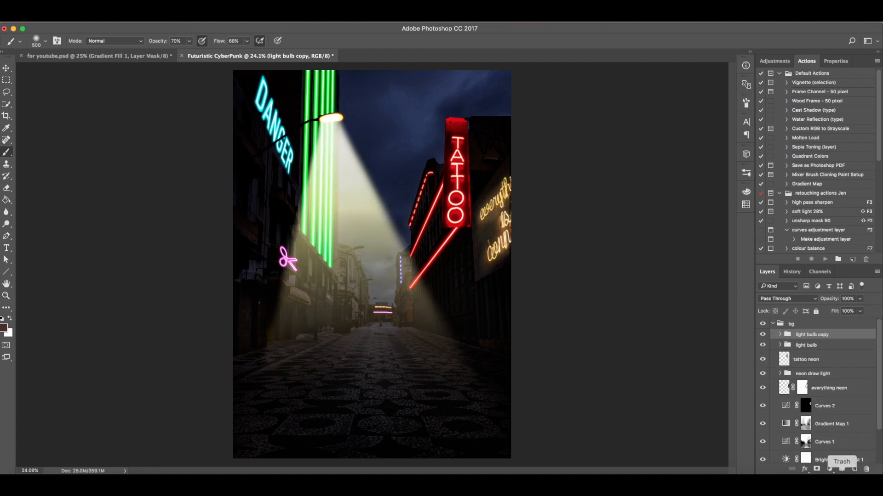
- Scale the duplicated light bulb group down proportionally to about 82.6% and apply the transform
key("v")
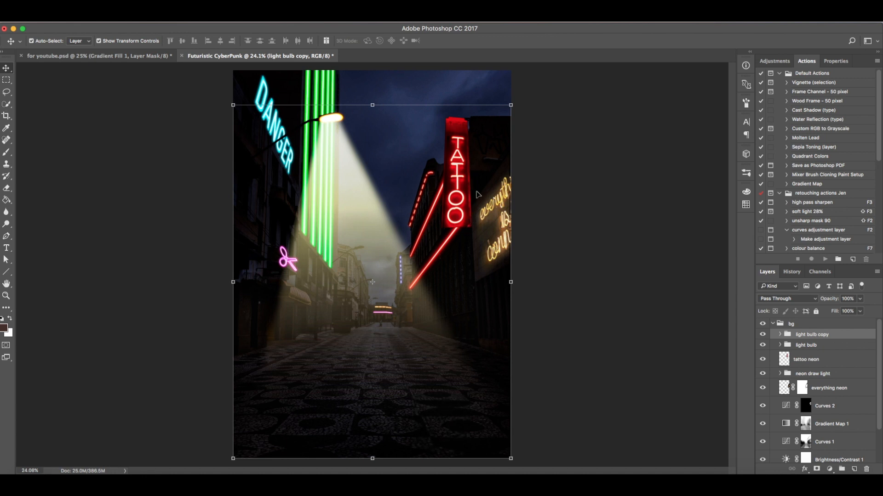
left_click_drag(509, 105, 469, 175)
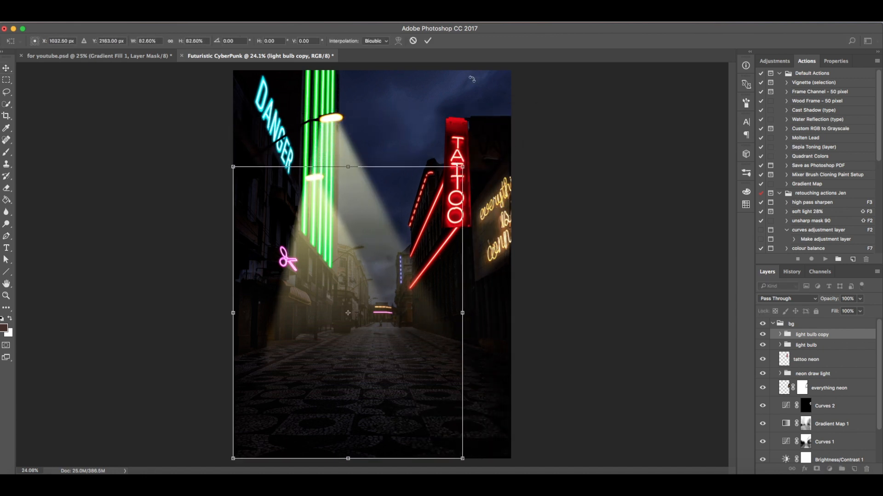
left_click(427, 42)
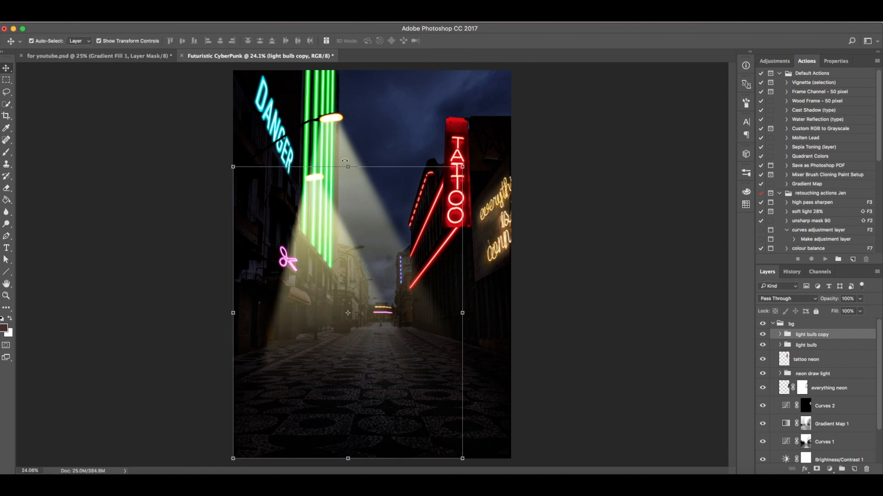
left_click_drag(313, 179, 319, 184)
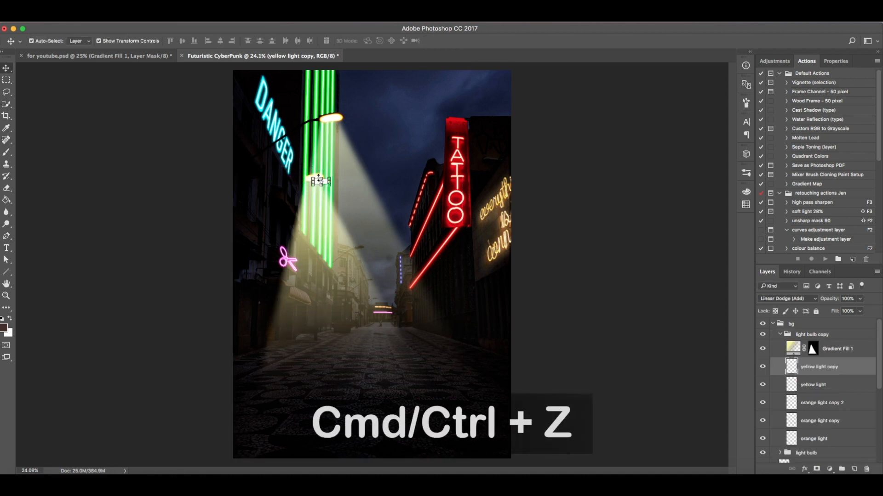
key("super+z")
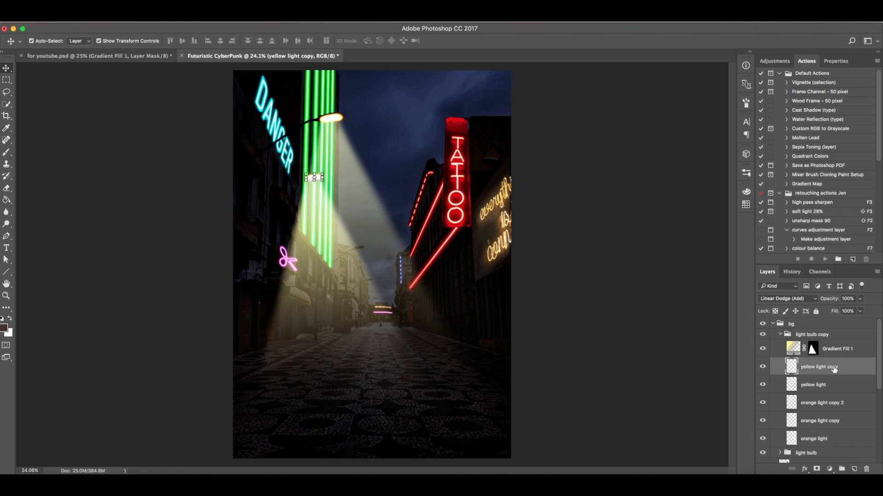
left_click(781, 335)
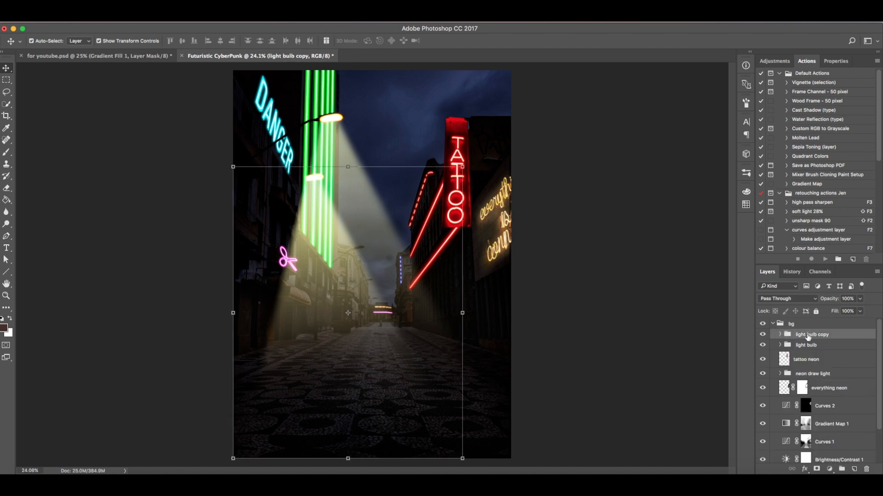
- Scale the duplicated light bulb group to about 48% and place its glow on the distant second street lamp
left_click(462, 168)
left_click_drag(311, 180, 362, 248)
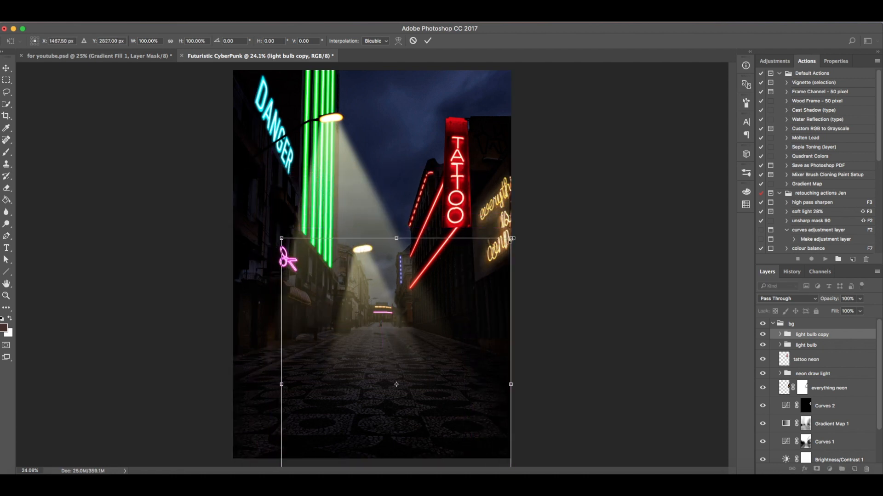
left_click_drag(510, 239, 469, 290)
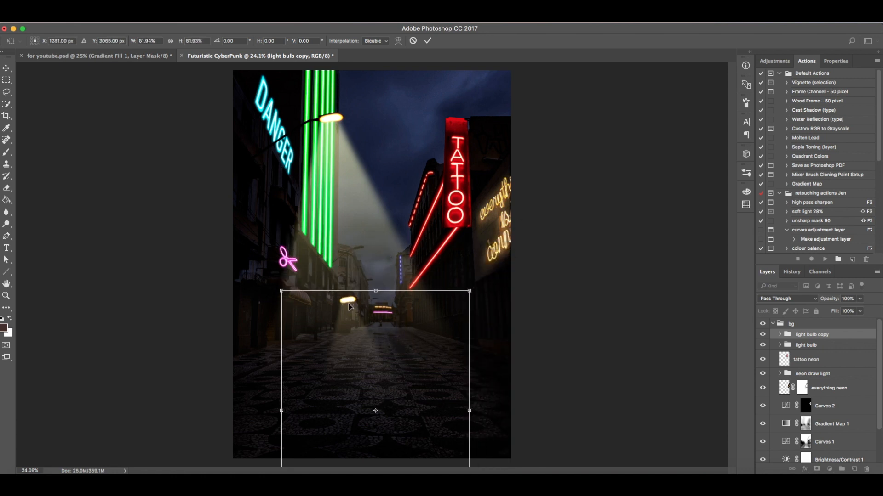
left_click_drag(348, 307, 361, 253)
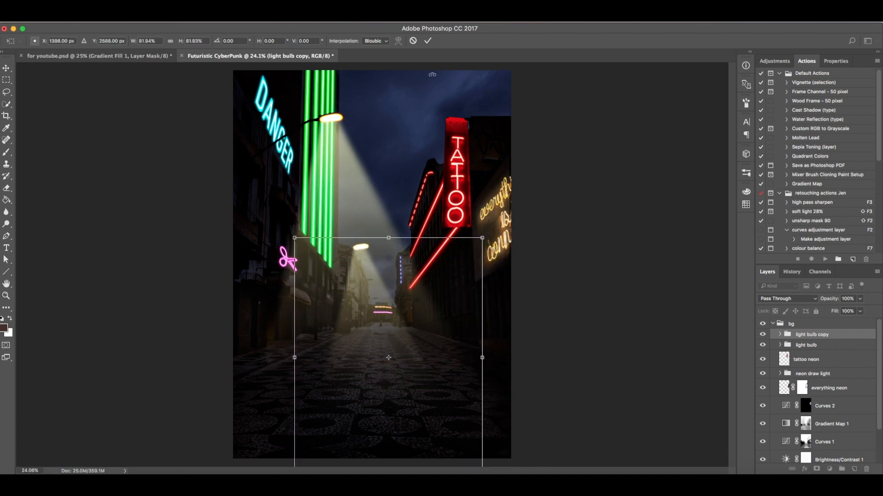
left_click_drag(294, 237, 323, 274)
left_click_drag(382, 287, 362, 253)
left_click_drag(466, 451, 413, 382)
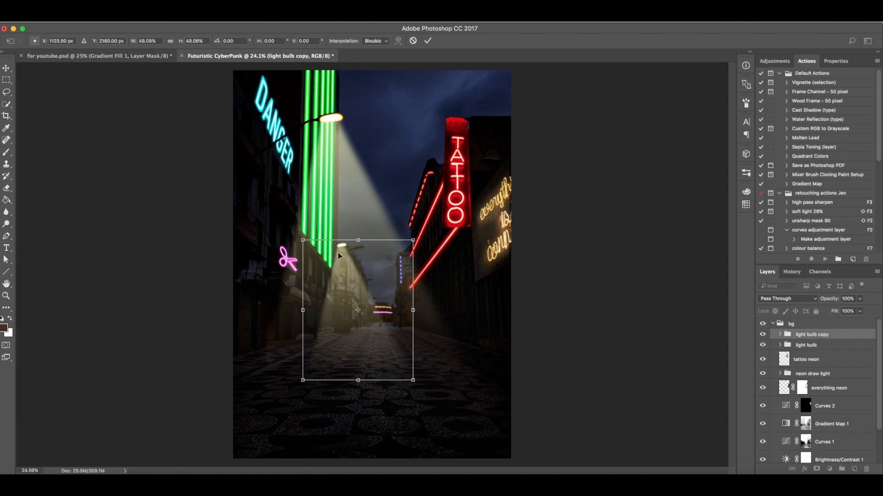
left_click_drag(340, 246, 359, 250)
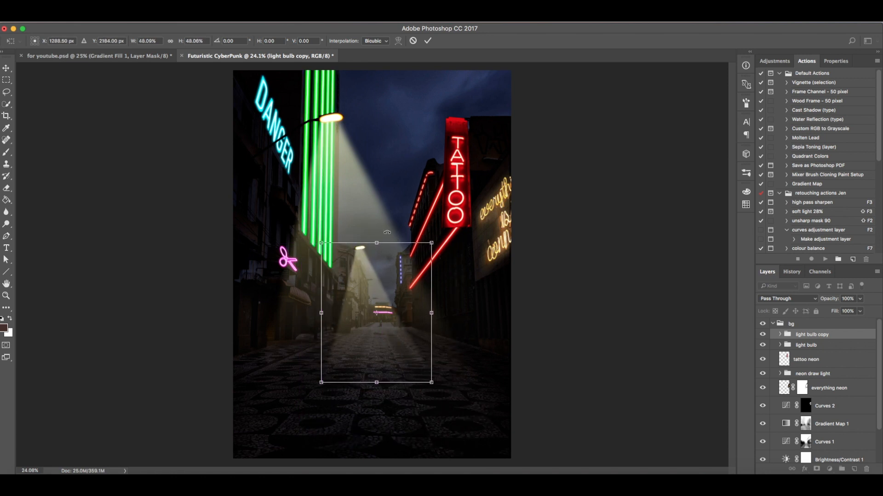
left_click(427, 41)
- Set the Gradient Fill 1 layer in the light bulb copy group to 40% opacity and 40% fill
left_click(779, 334)
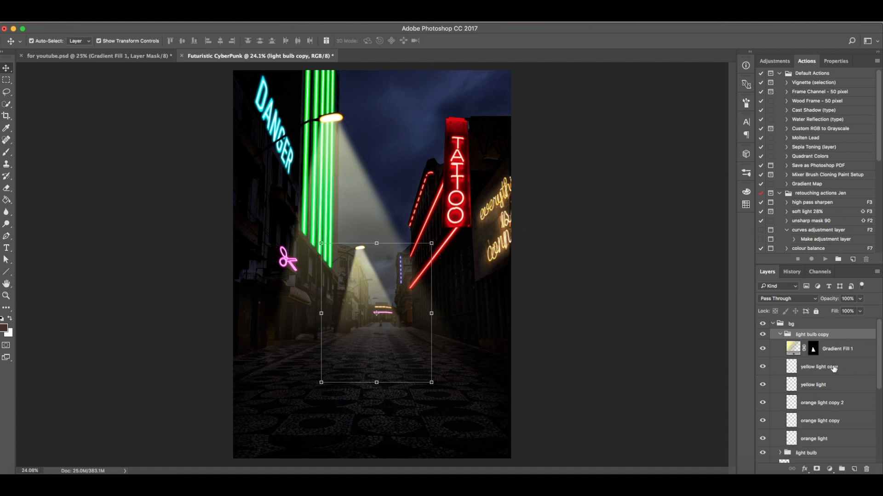
left_click(859, 349)
left_click(859, 299)
left_click_drag(851, 315, 849, 311)
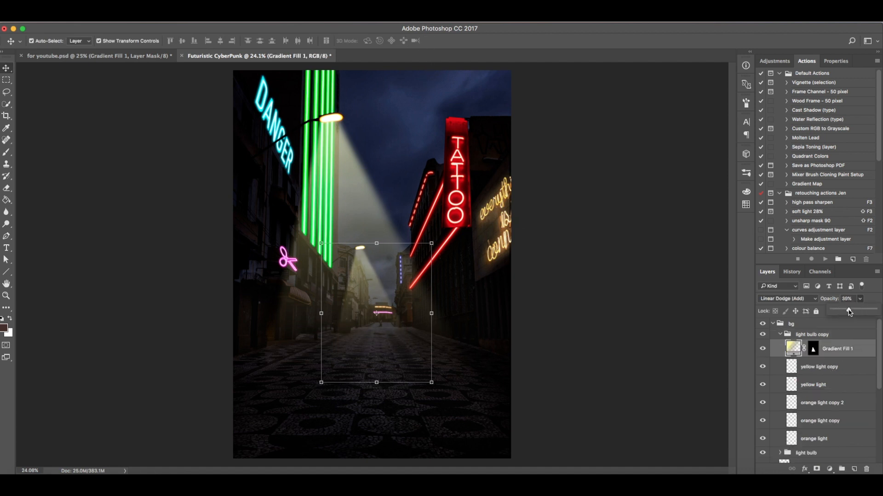
type("40")
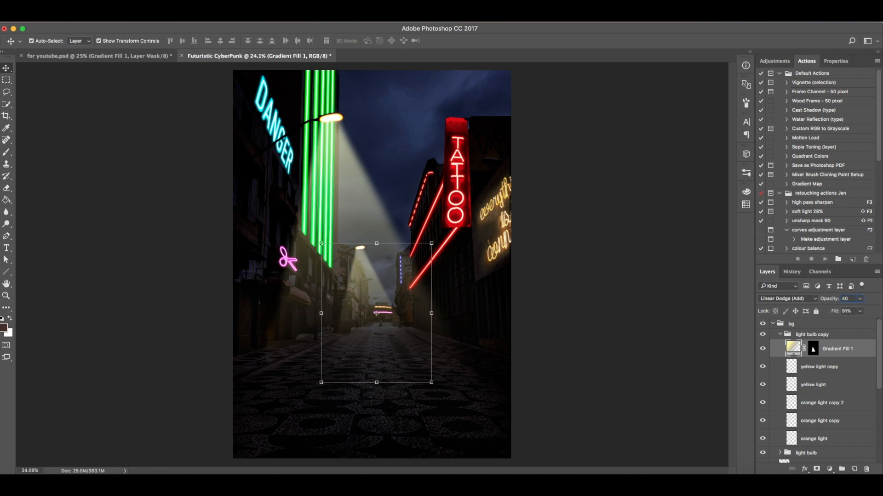
key("Tab")
type("40")
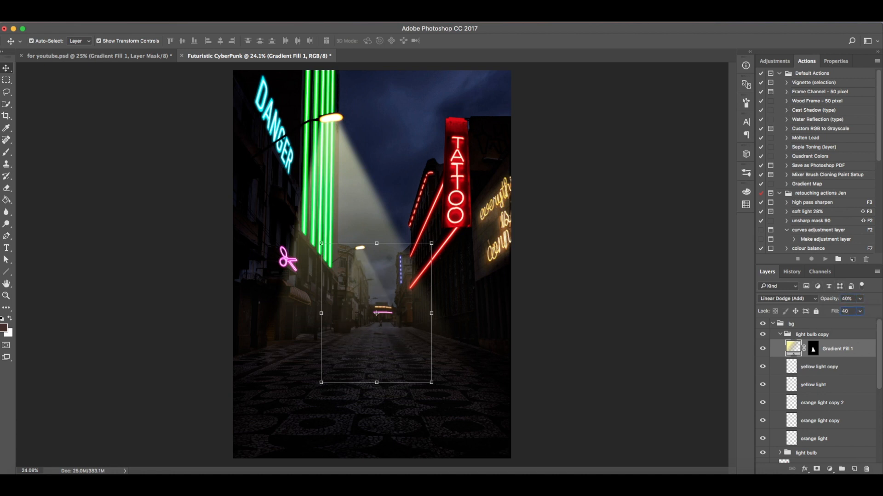
left_click(780, 334)
- Duplicate the light bulb copy group, scale it to about 58% and place its glow on the third, most distant street lamp
left_click_drag(811, 334, 854, 468)
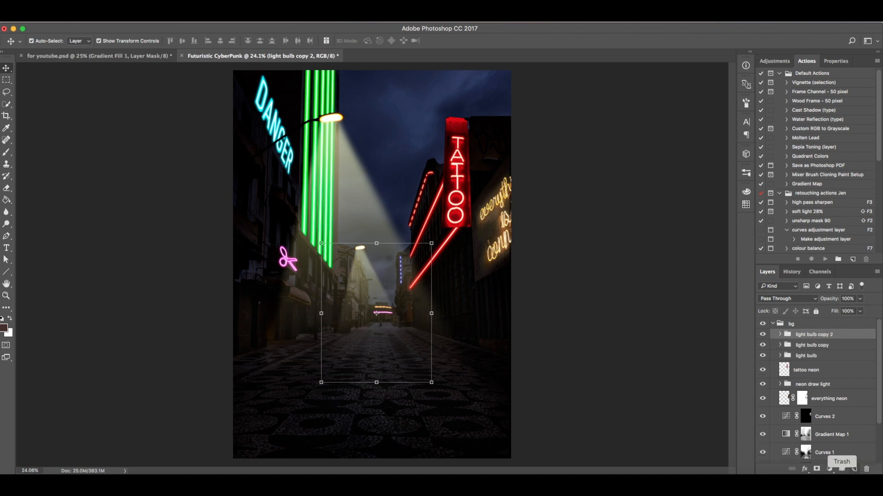
key("ctrl+t")
left_click_drag(359, 251, 372, 287)
left_click_drag(443, 419, 397, 360)
left_click_drag(358, 286, 370, 284)
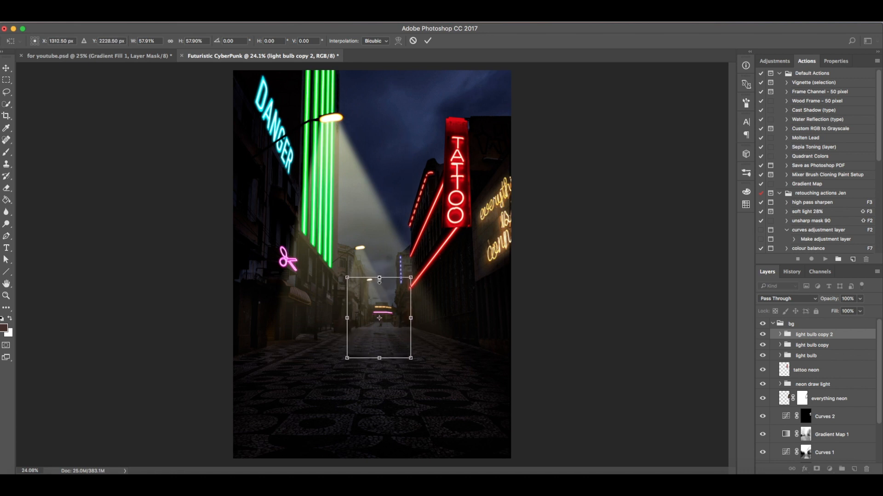
left_click(430, 43)
- Set the Gradient Fill 1 layer in the light bulb copy 2 group to 35% opacity and 35% fill
left_click(780, 334)
left_click(833, 349)
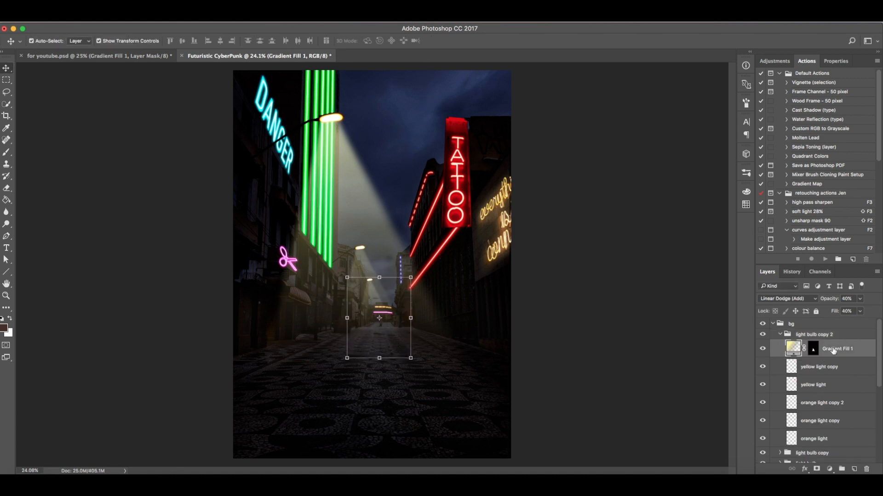
type("35")
type("35")
type("z")
mouse_move(372, 298)
left_mouse_down()
mouse_move(418, 298)
mouse_move(343, 298)
mouse_move(361, 298)
left_mouse_up()
left_click(779, 334)
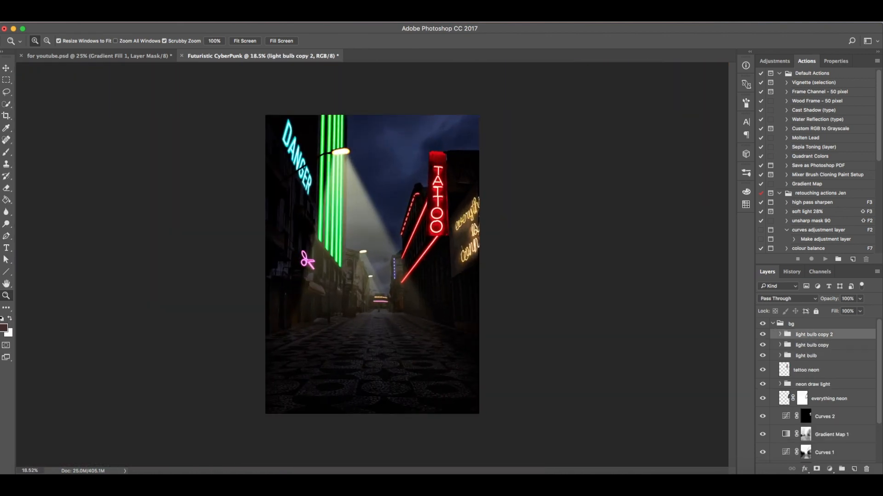
- Scale the yellow and orange light layers of the light bulb copy 2 group down slightly to fit the distant lamp head
key("super+0")
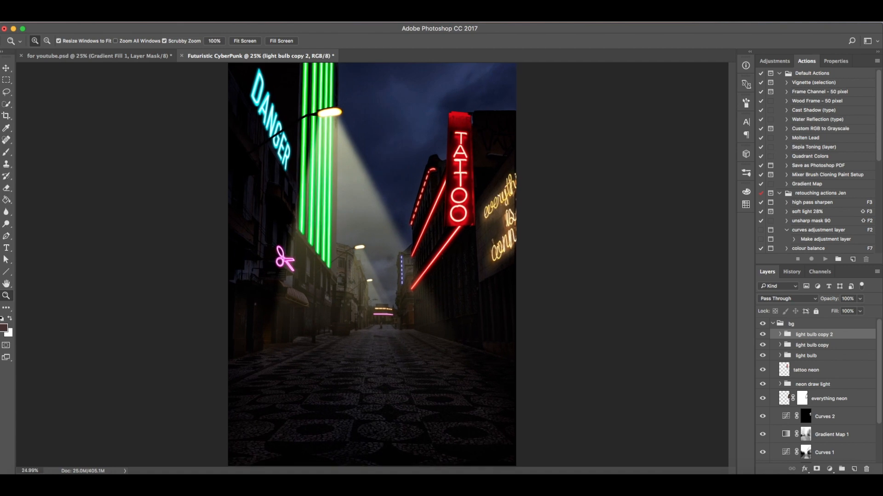
left_click_drag(372, 280, 475, 281)
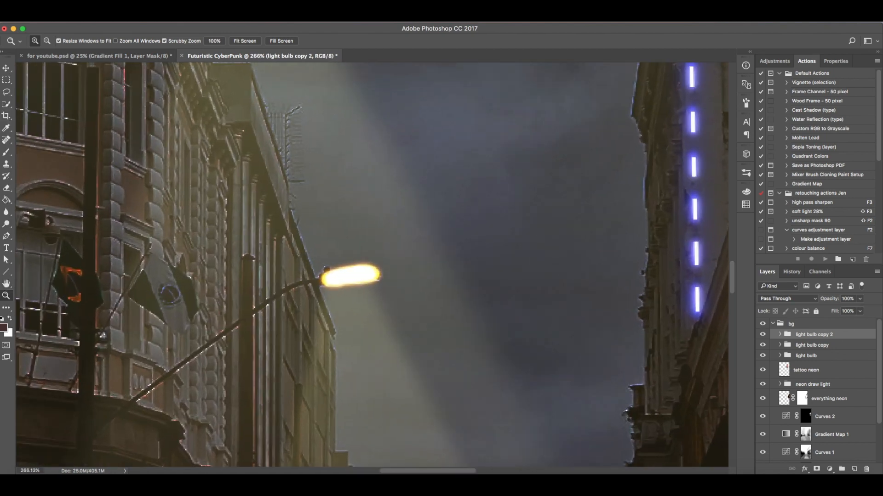
left_click(780, 335)
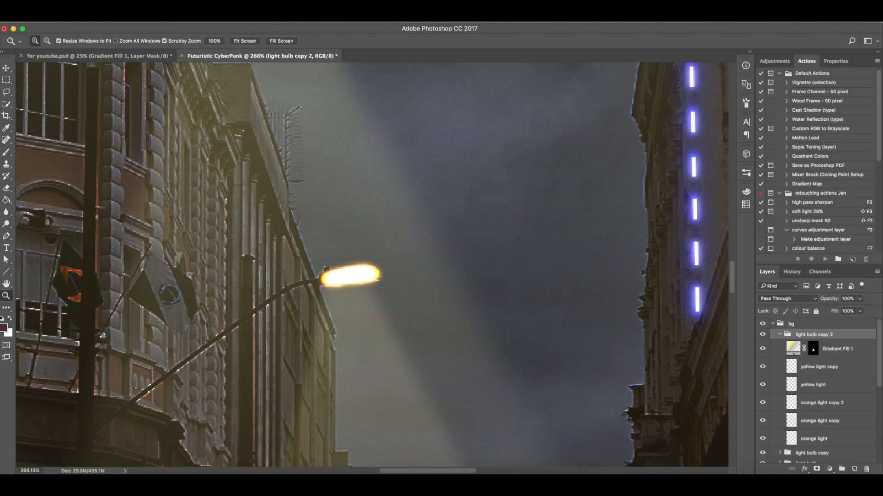
scroll(818, 391, "down", 3)
left_click(819, 335)
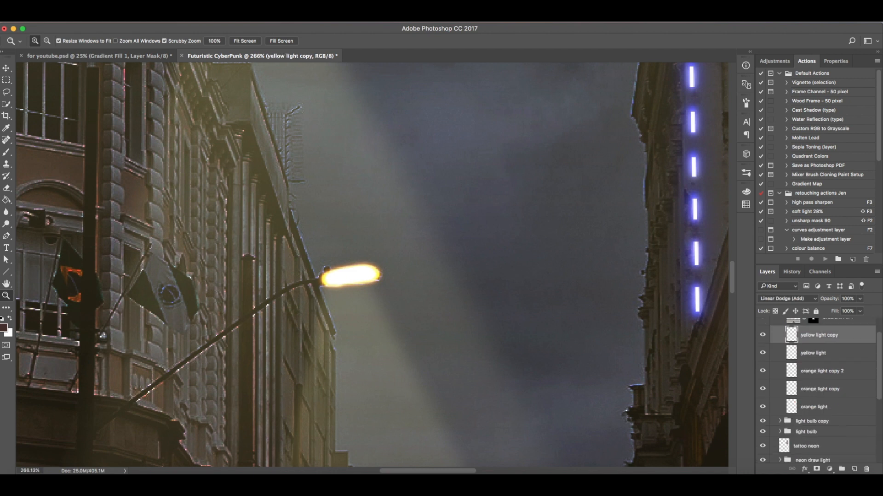
left_click(813, 407, "shift")
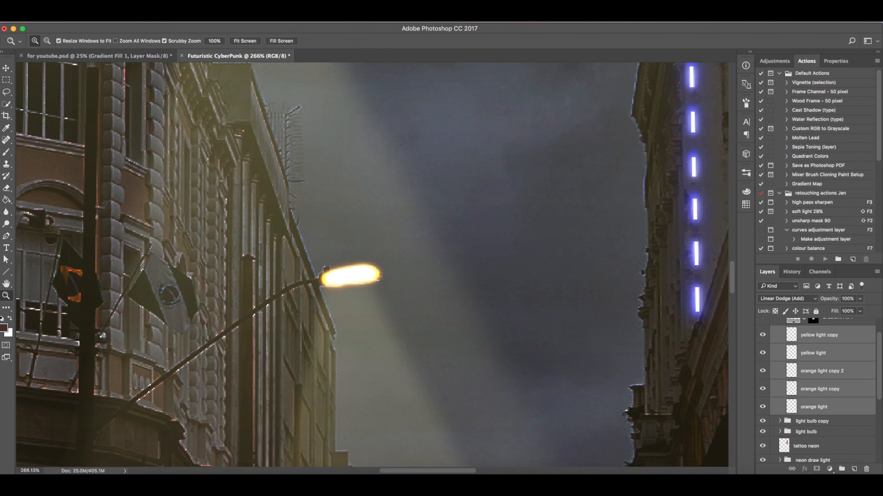
key("v")
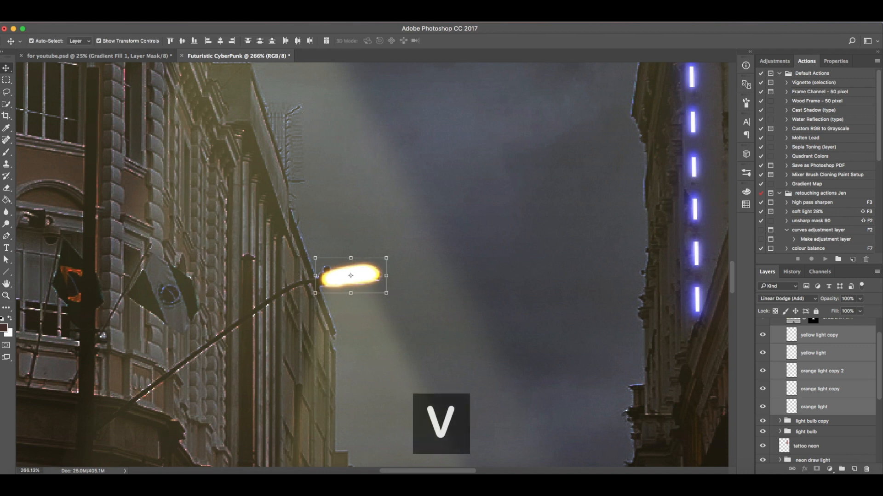
key("super+t")
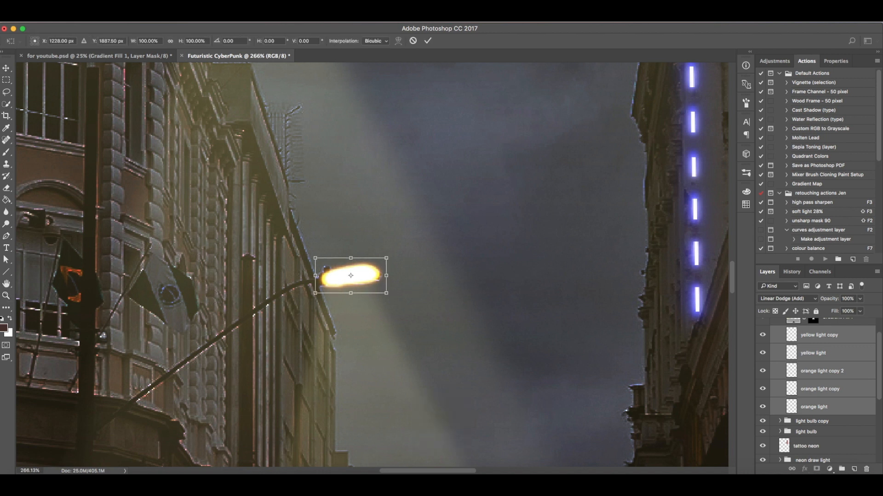
left_click_drag(386, 258, 370, 274)
key("Return")
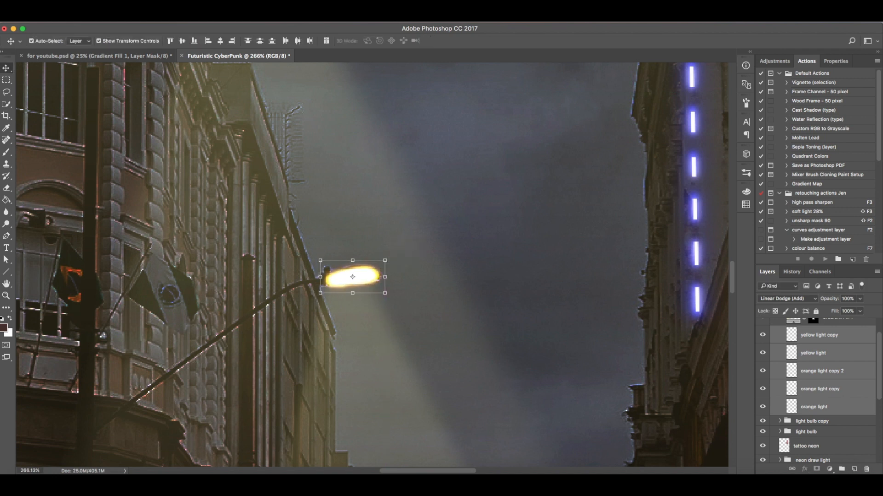
- Nudge the Gradient Fill 1 light cone of the light bulb copy 2 group slightly right under the lamp and collapse the group
scroll(817, 390, "up", 3)
left_click(837, 349)
key("Right")
key("Right")
key("Right")
key("Right")
key("Right")
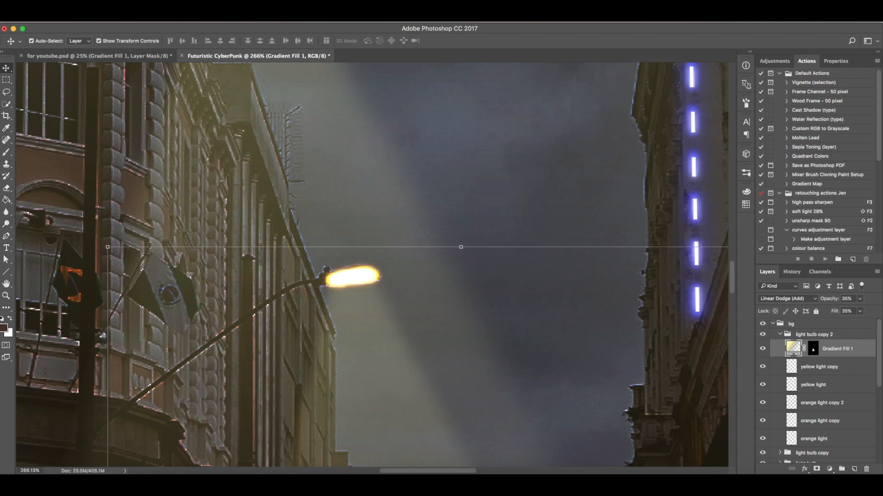
key("Right")
key("Right")
key("z")
left_click_drag(443, 276, 318, 276)
key("super+0")
left_click(780, 335)
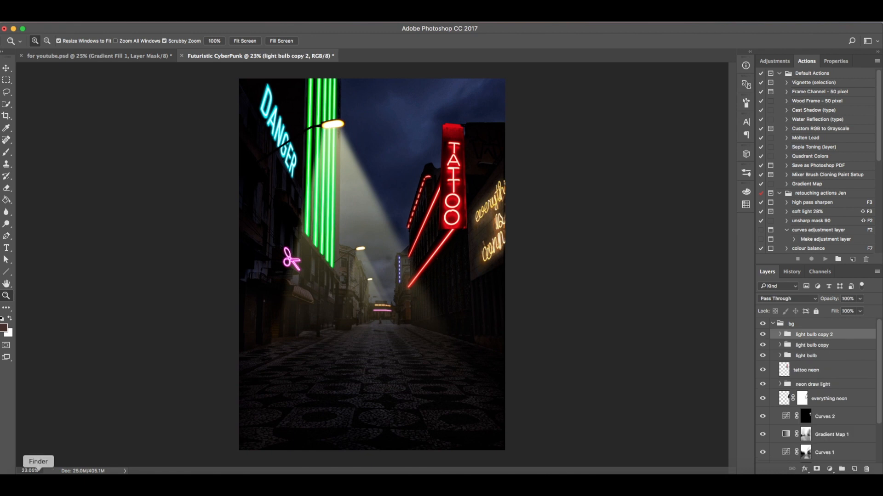
- Place the renden-yoder moon photo from Finder into the document and move it up over the sky around the TATTOO sign
left_click(38, 480)
left_click_drag(555, 252, 387, 209)
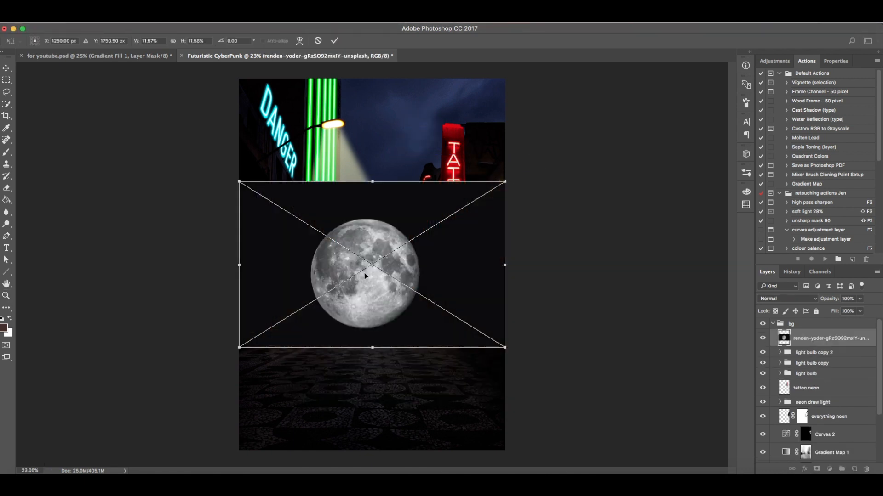
left_click_drag(365, 275, 428, 168)
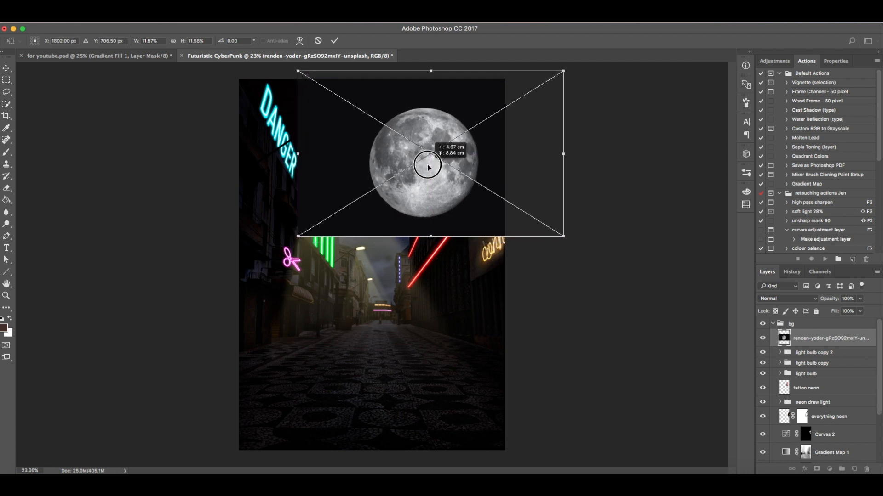
- Lower the moon layer's opacity to 59%, scale it to about 12.42% and position it higher in the sky behind the TATTOO sign
left_click(859, 299)
left_click_drag(860, 309, 842, 310)
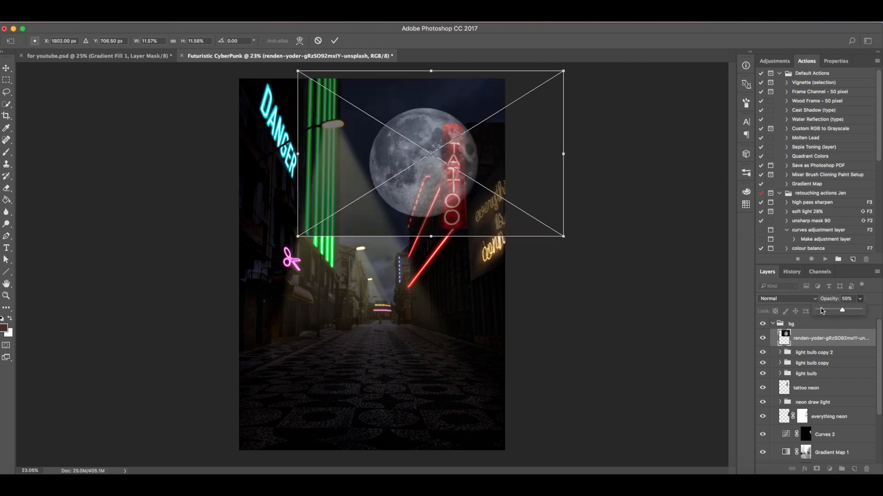
left_click_drag(562, 233, 582, 248)
left_click_drag(486, 223, 492, 192)
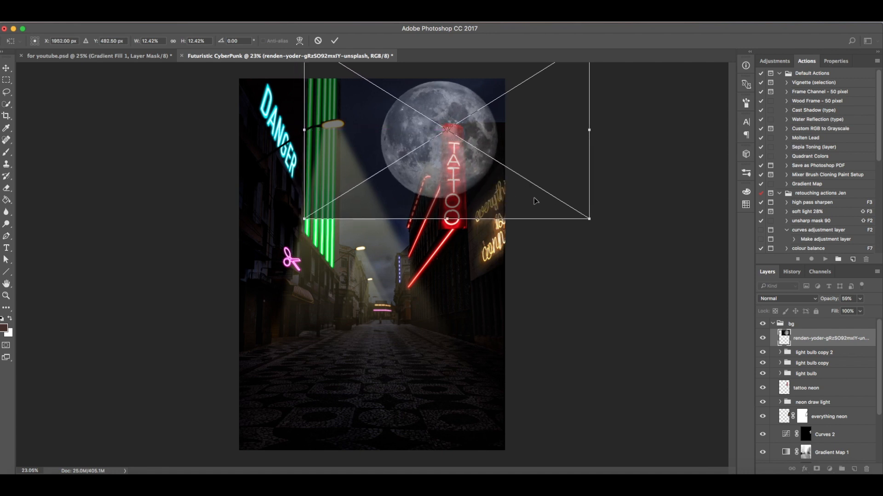
key("Return")
- Trace a Pen path along the moon's upper right edge and around the roofline and TATTOO sign in front of it
key("z")
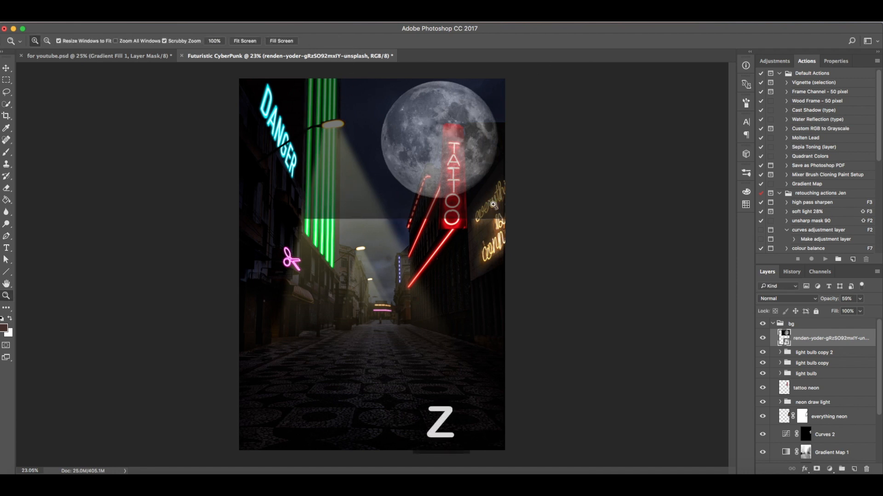
left_click_drag(487, 175, 508, 199)
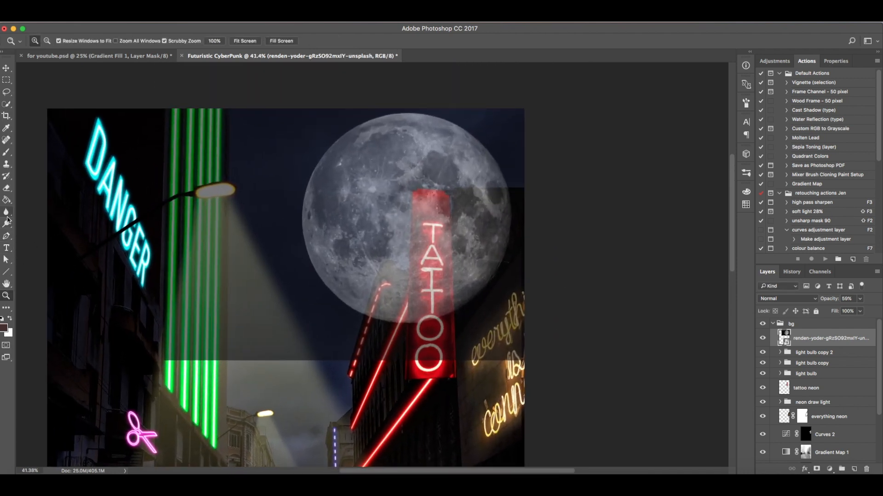
left_click(9, 235)
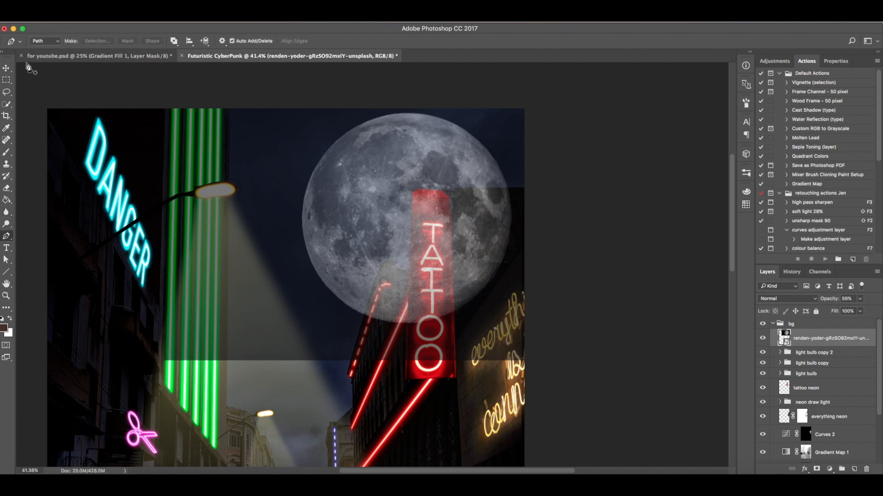
left_click(385, 116)
left_click_drag(436, 118, 465, 125)
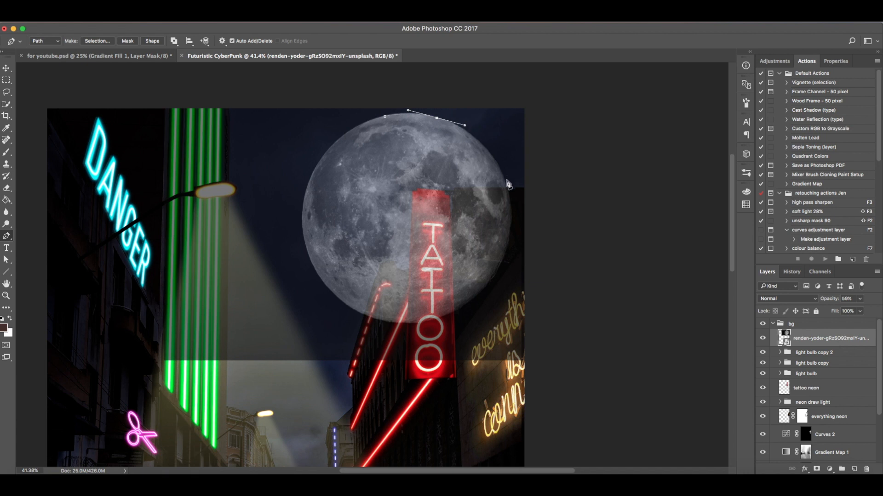
left_click_drag(499, 166, 506, 182)
mouse_move(396, 264)
left_mouse_down()
mouse_move(380, 244)
mouse_move(389, 255)
left_mouse_up()
scroll(389, 266, "up", 5)
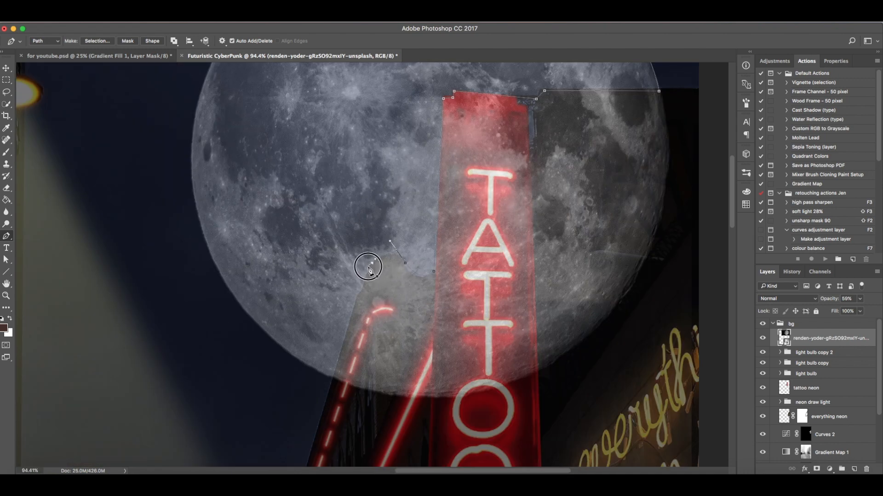
- Continue the path down the building's roof edge and around the moon's lower left curve
left_click_drag(390, 241, 355, 304)
left_click(363, 289)
key("ctrl+z")
left_click_drag(231, 292, 204, 246)
left_click_drag(259, 342, 279, 358)
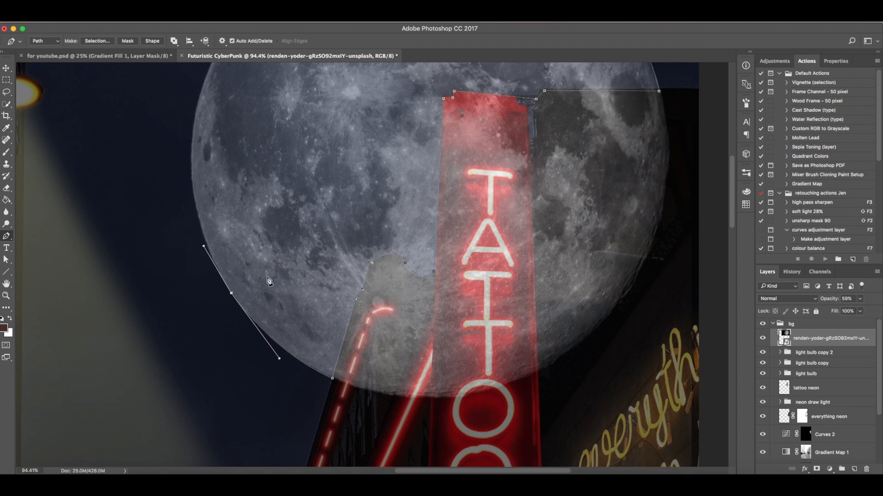
- Continue the path up the moon's left side with curved anchor points and close it at the top
scroll(268, 281, "up", 5)
scroll(268, 281, "left", 3)
left_click_drag(243, 236, 246, 173)
scroll(270, 213, "up", 5)
scroll(270, 212, "right", 2)
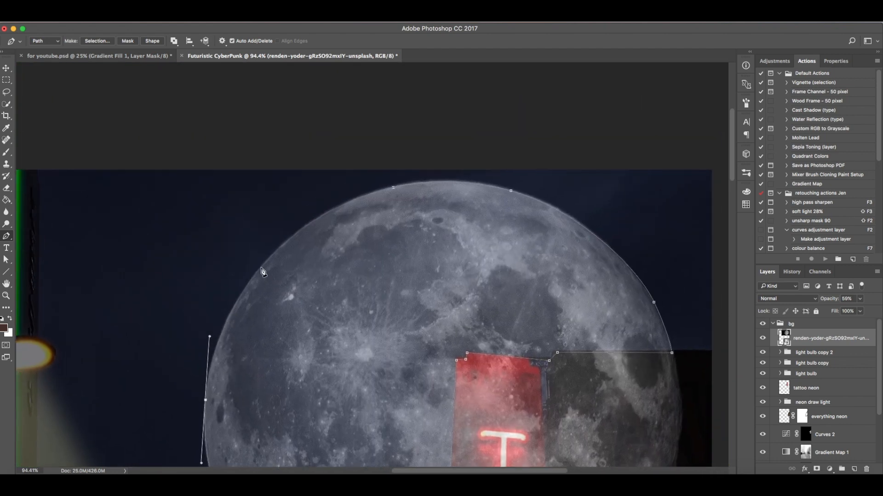
left_click_drag(261, 268, 279, 247)
left_click(339, 206)
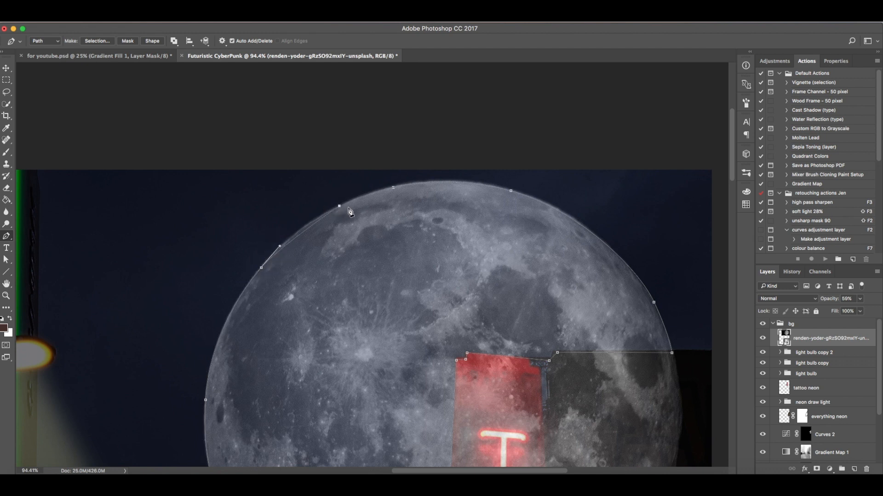
key("super+z")
left_click_drag(317, 217, 364, 194)
- Turn the moon path into a new selection with a 1-pixel feather and add it as a layer mask on the moon layer
key("z")
key("p")
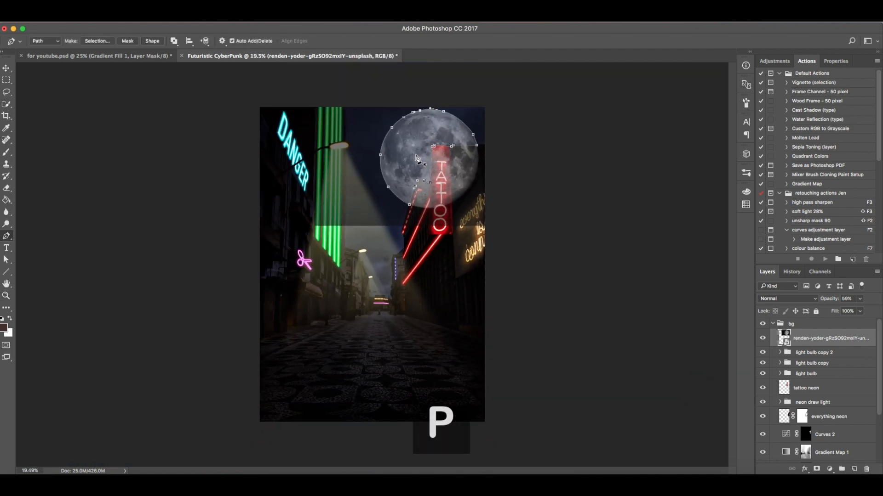
right_click(410, 152)
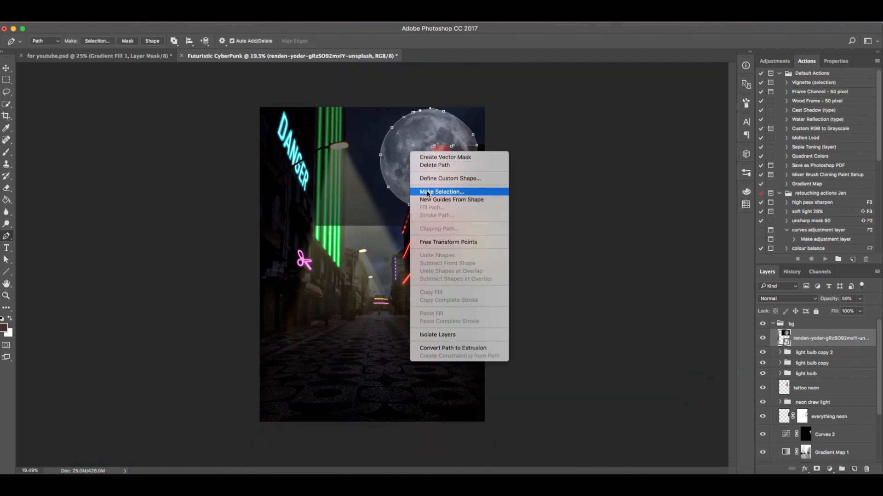
left_click(428, 192)
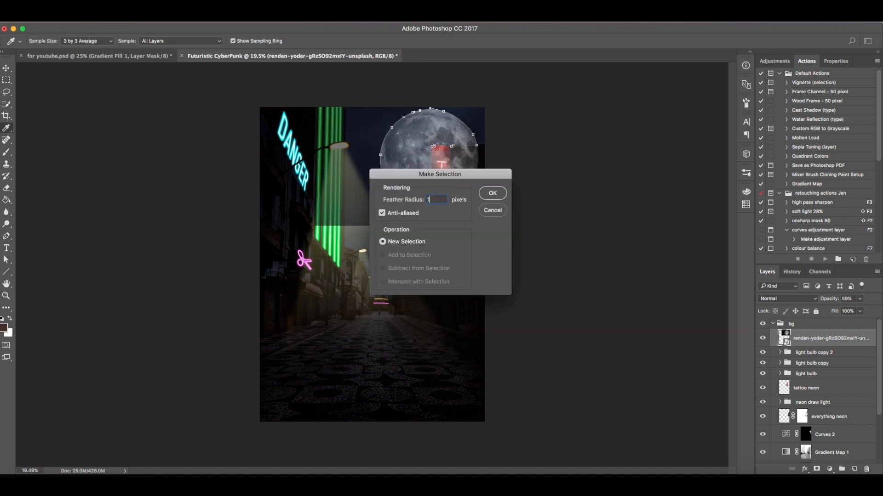
type("1")
key("Return")
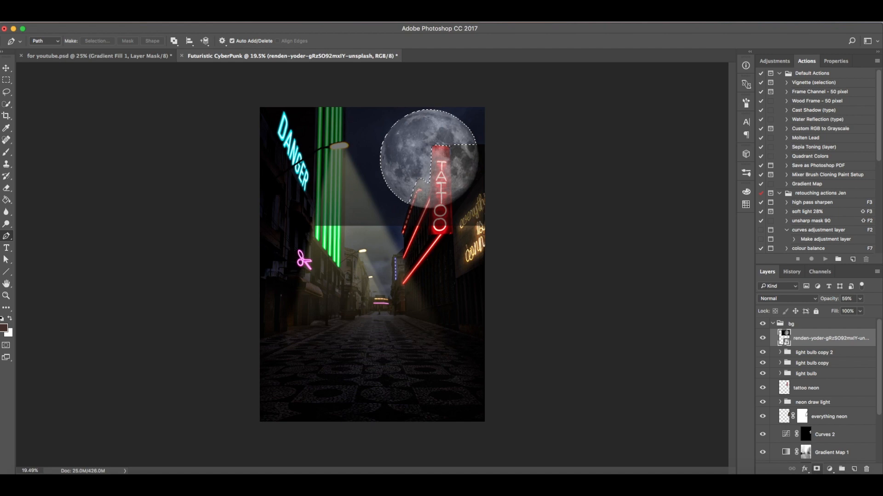
left_click(816, 469)
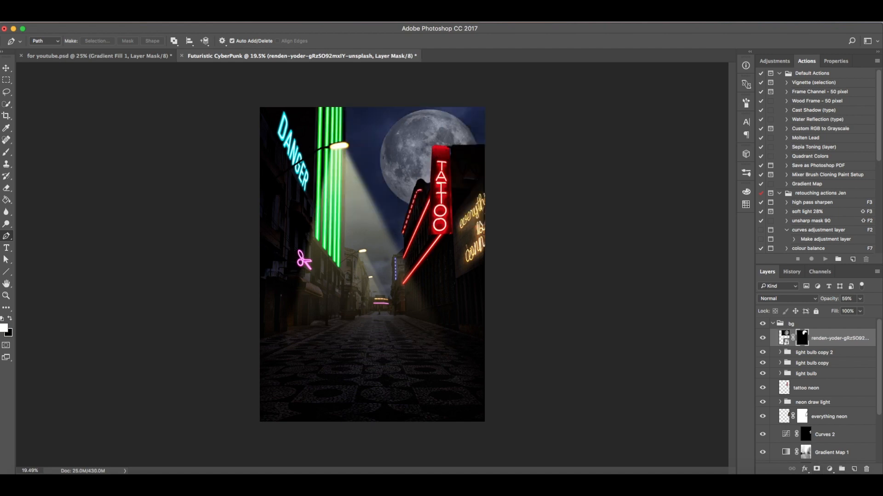
- Set up an 8-pixel brush with 100% opacity and 100% flow for touching up the moon mask around the TATTOO sign
key("z")
left_click_drag(424, 164, 478, 164)
left_click_drag(426, 209, 396, 209)
left_click_drag(463, 169, 508, 169)
key("b")
key("bracketleft")
key("bracketleft")
key("bracketleft")
key("bracketleft")
key("bracketleft")
key("bracketleft")
key("bracketleft")
key("bracketleft")
key("bracketleft")
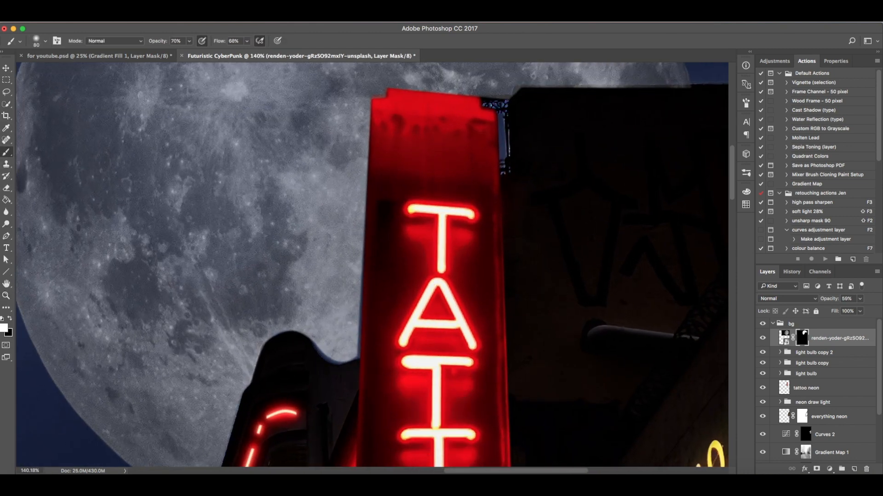
key("backslash")
key("backslash")
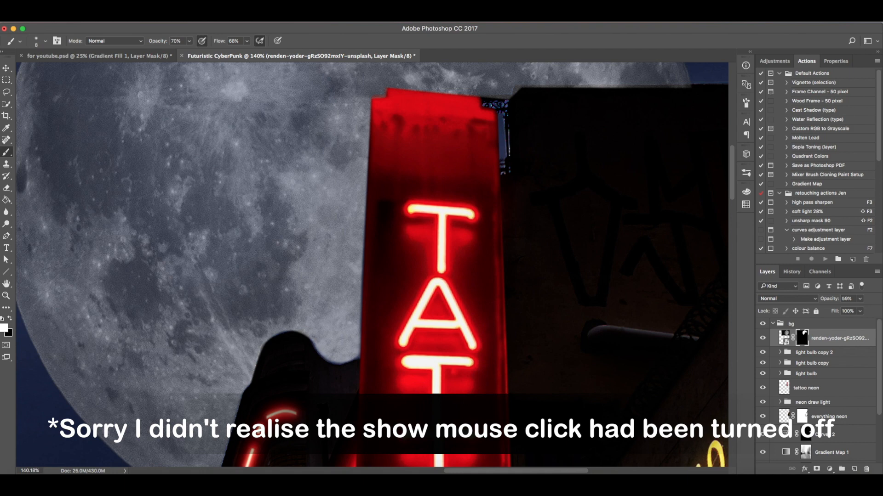
left_click(189, 41)
left_click_drag(189, 53, 263, 53)
left_click(246, 41)
key("Return")
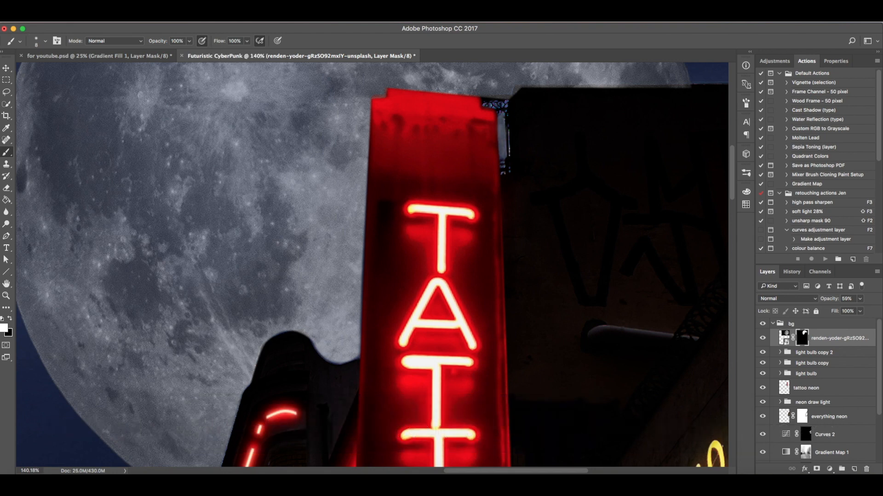
- Paint black on the moon's layer mask along the roof edge beside the TATTOO sign and undo the last stroke
key("x")
left_click_drag(545, 87, 686, 86)
key("super+z")
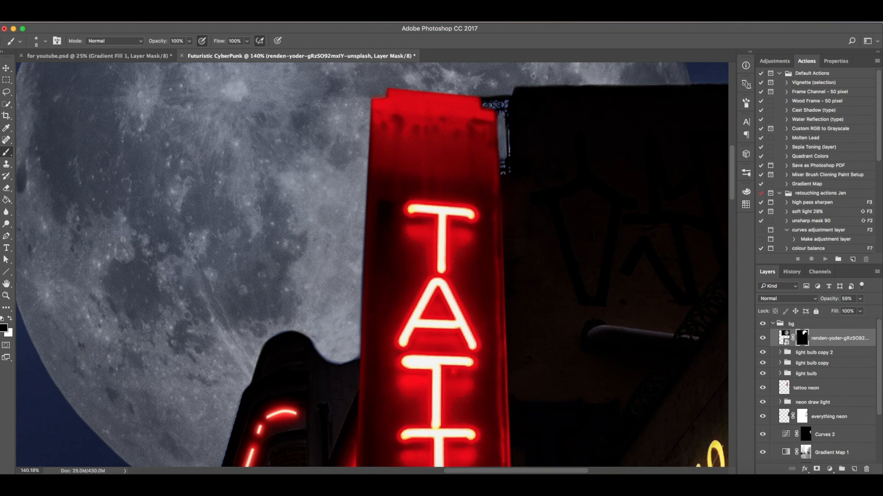
- Set the moon layer's opacity to 100% and its blend mode to Screen
key("z")
left_click_drag(533, 95, 506, 94)
left_click_drag(396, 291, 322, 290)
left_click(859, 298)
left_click_drag(856, 310, 876, 310)
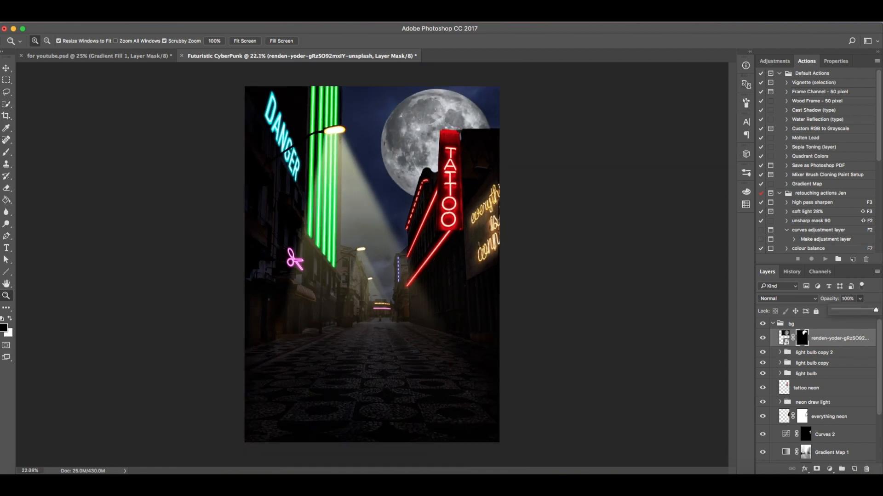
left_click(787, 299)
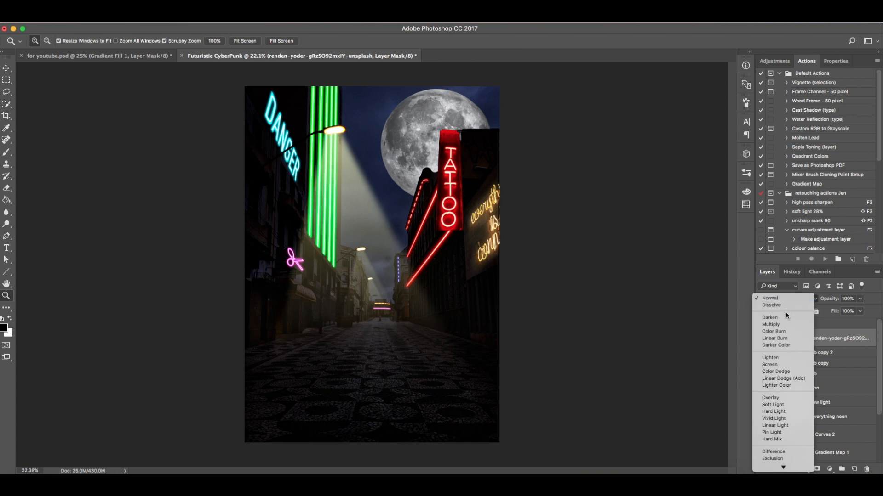
left_click(780, 363)
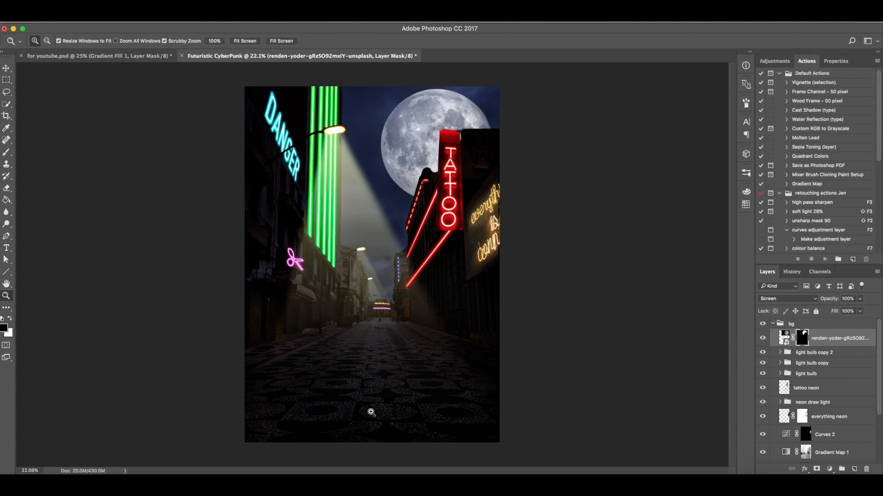
- Add a Curves adjustment layer above the moon layer and rename it "brightness for the floor"
left_click_drag(344, 345, 370, 404)
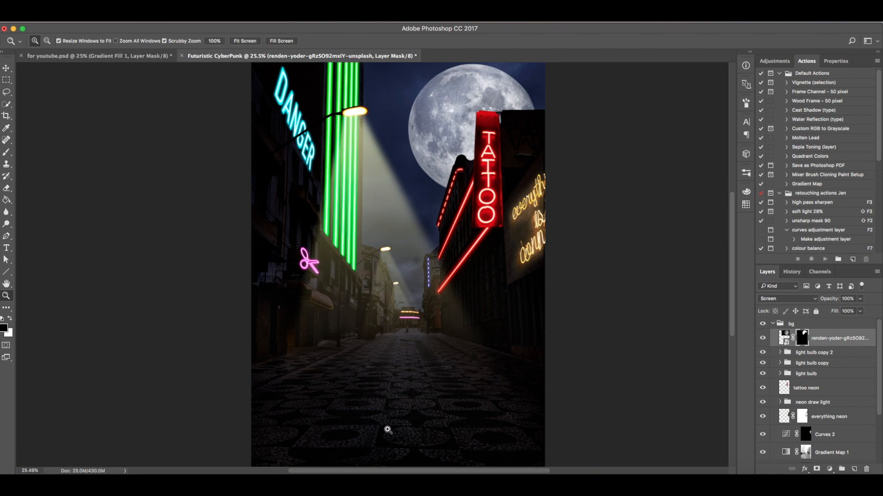
left_click(830, 468)
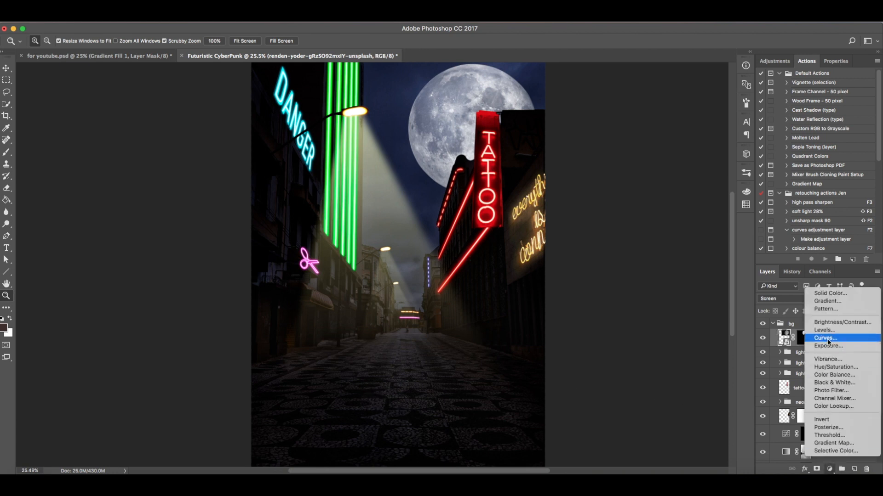
left_click(828, 341)
double_click(824, 339)
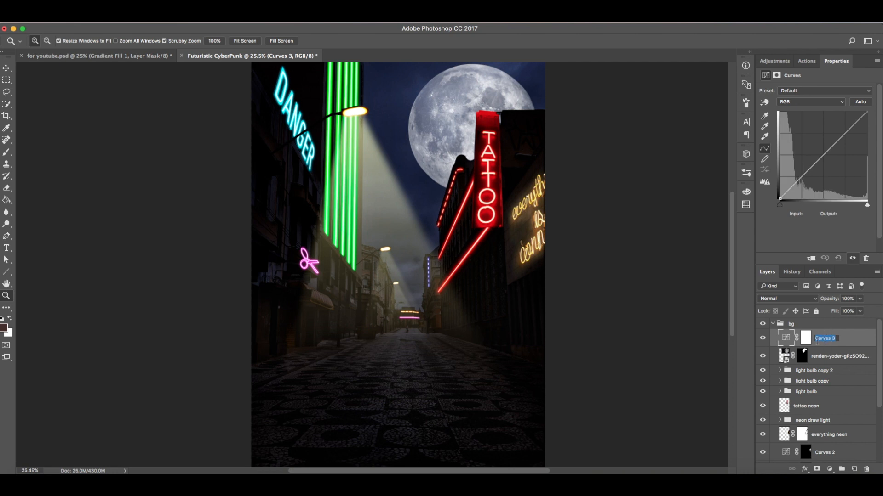
type("brightness for the floor")
key("Return")
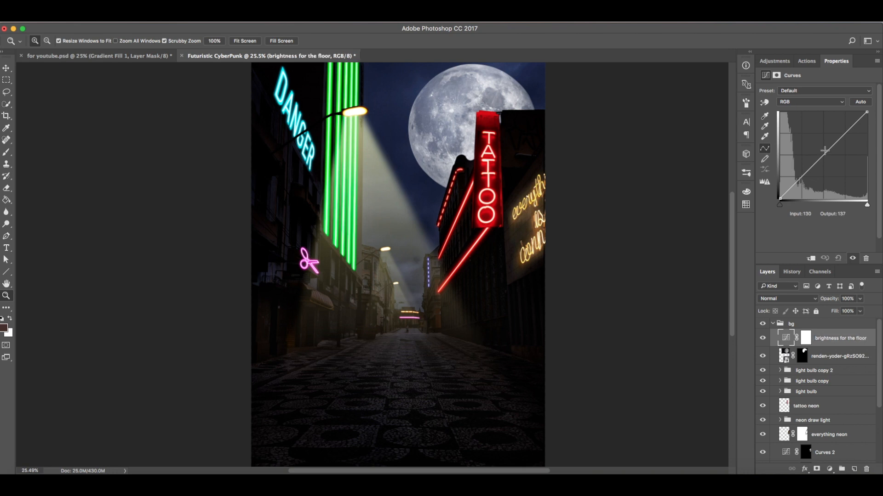
- Raise the RGB curve's midpoint to input 126, output 192, and set the adjustment layer's blend mode to Linear Dodge (Add)
left_click_drag(823, 147, 824, 136)
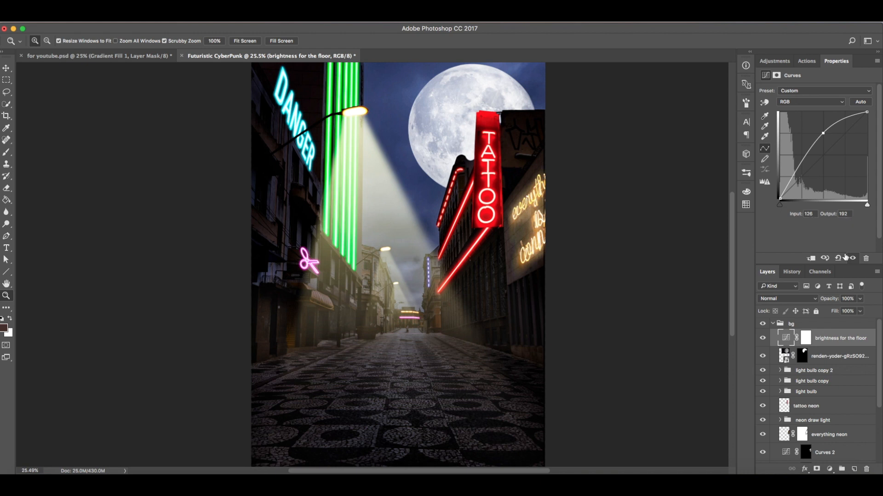
left_click(800, 299)
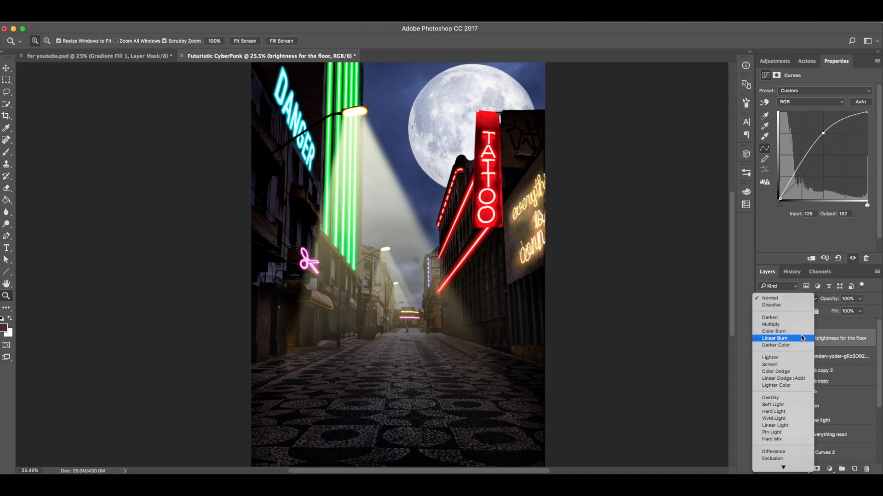
left_click(801, 379)
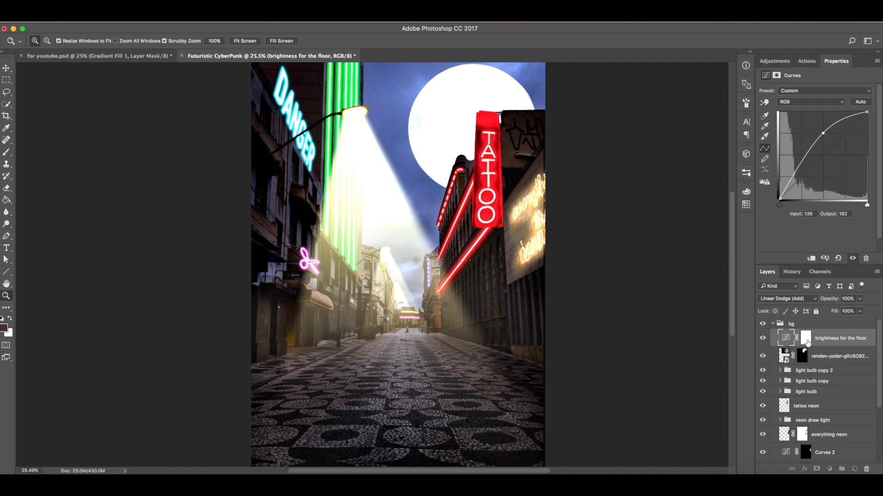
- Invert the floor brightness layer's mask to black and prepare a 600-pixel brush with white as the foreground colour
left_click(806, 344)
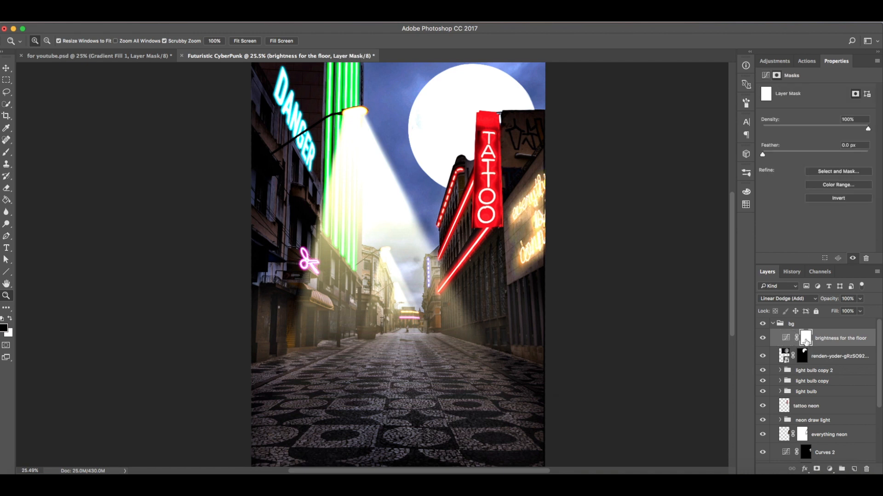
key("super+i")
key("b")
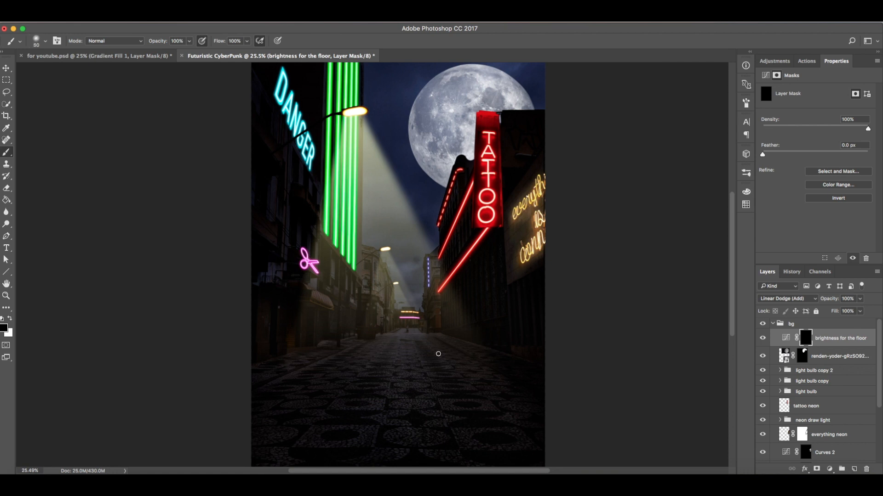
key("bracketright")
key("bracketright")
key("bracketright")
key("bracketright")
key("bracketright")
key("bracketright")
key("bracketright")
key("bracketright")
key("bracketright")
key("bracketright")
key("bracketright")
key("bracketright")
key("bracketright")
key("bracketright")
left_click(8, 319)
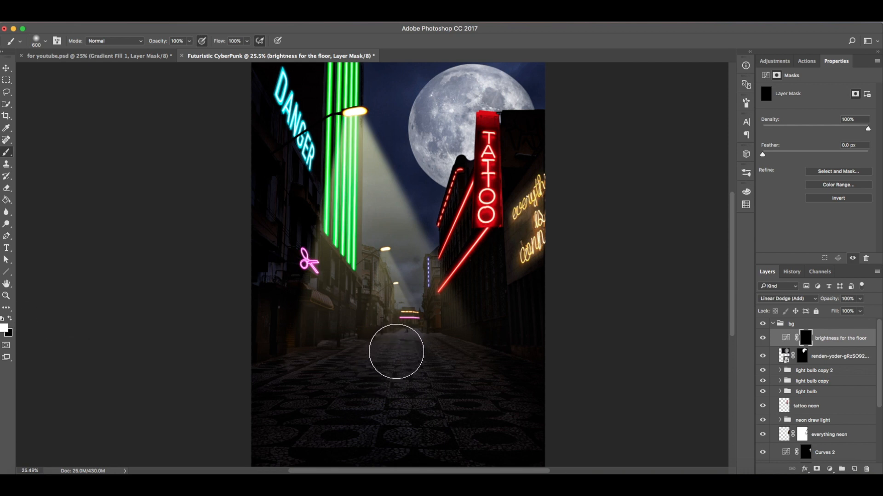
- Paint white on the floor brightness mask across the middle and foreground of the cobbled street to lighten the paving
left_click_drag(388, 391, 392, 364)
left_click_drag(377, 411, 382, 361)
mouse_move(353, 421)
left_mouse_down()
mouse_move(363, 382)
mouse_move(329, 423)
mouse_move(384, 400)
left_mouse_up()
mouse_move(454, 423)
left_mouse_down()
mouse_move(418, 377)
mouse_move(431, 421)
mouse_move(364, 414)
mouse_move(379, 368)
mouse_move(321, 407)
mouse_move(350, 429)
mouse_move(329, 417)
mouse_move(359, 425)
left_mouse_up()
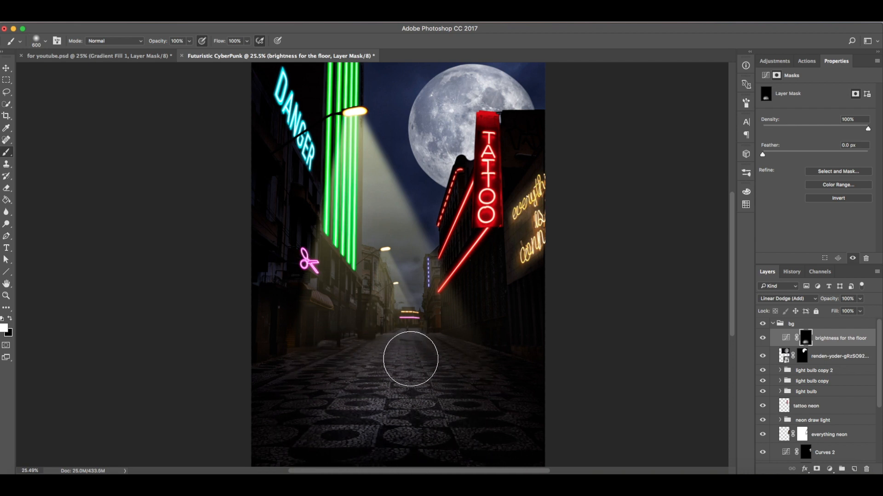
mouse_move(404, 346)
left_mouse_down()
mouse_move(445, 410)
mouse_move(423, 424)
mouse_move(427, 431)
left_mouse_up()
mouse_move(349, 416)
left_mouse_down()
mouse_move(414, 422)
mouse_move(339, 428)
mouse_move(427, 424)
mouse_move(399, 416)
mouse_move(458, 419)
mouse_move(425, 351)
mouse_move(459, 434)
mouse_move(401, 407)
mouse_move(379, 430)
mouse_move(350, 419)
mouse_move(367, 413)
mouse_move(340, 431)
mouse_move(333, 426)
mouse_move(372, 430)
mouse_move(335, 428)
mouse_move(331, 416)
mouse_move(343, 415)
mouse_move(342, 402)
mouse_move(337, 418)
mouse_move(348, 436)
mouse_move(363, 421)
left_mouse_up()
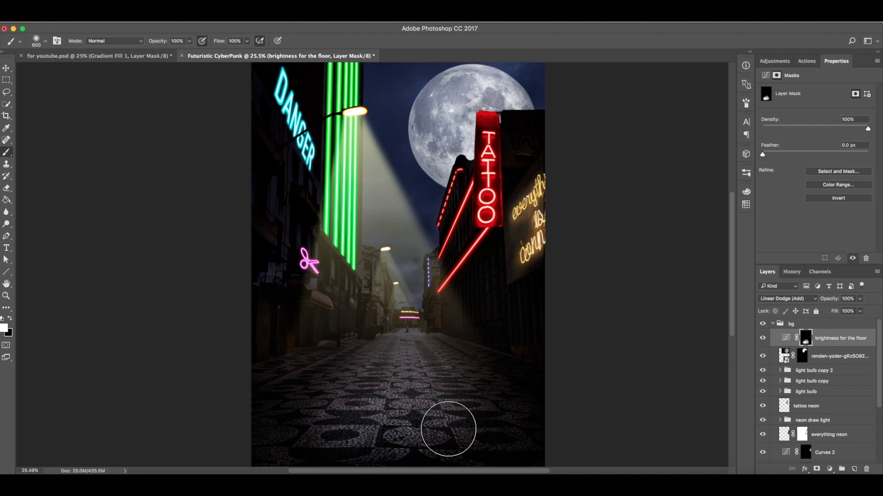
key("z")
mouse_move(430, 335)
left_mouse_down()
mouse_move(414, 329)
mouse_move(431, 327)
mouse_move(398, 311)
left_mouse_up()
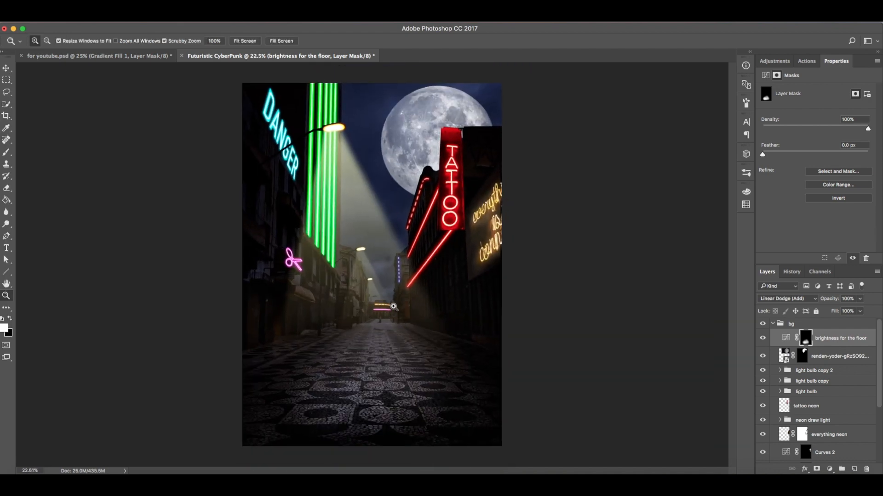
key("b")
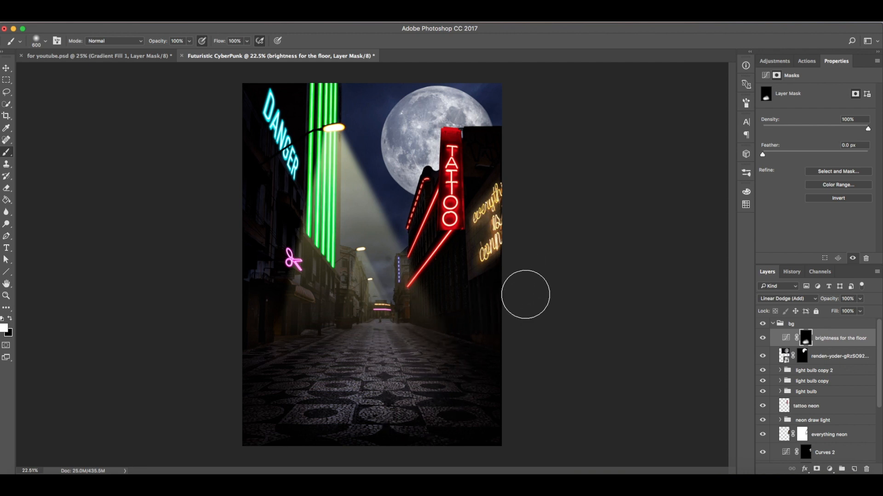
key("z")
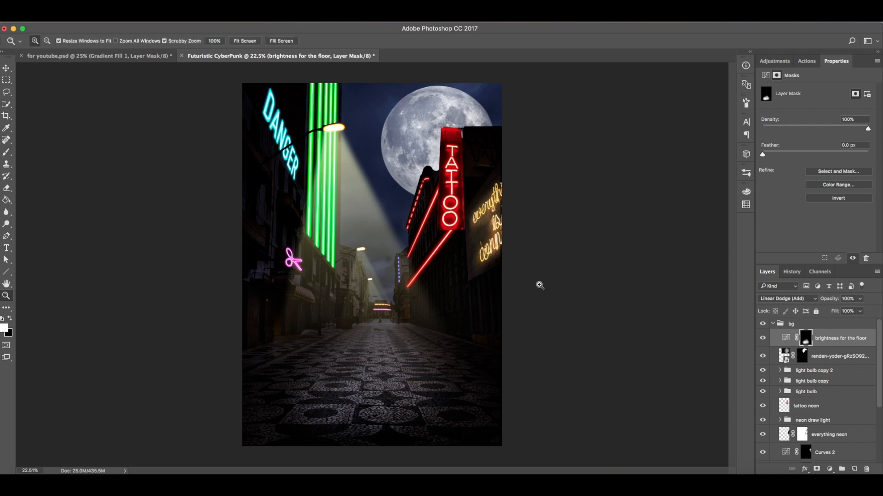